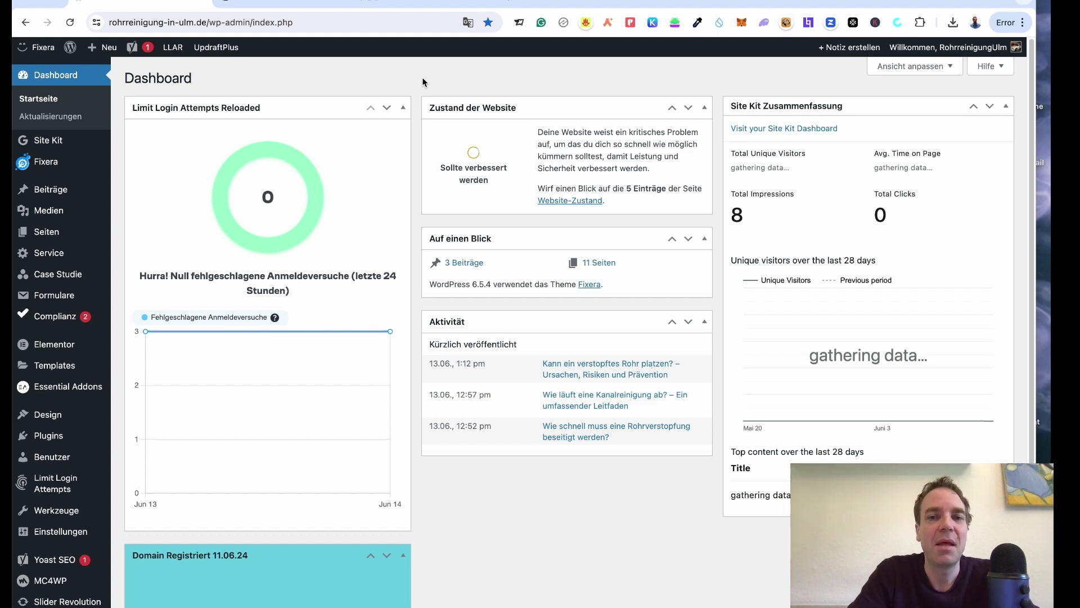
Open the live homepage of rohrreinigung-in-ulm.de and examine its project gallery, company advantages, testimonials and regional service text.
scroll(411, 90, down, 1)
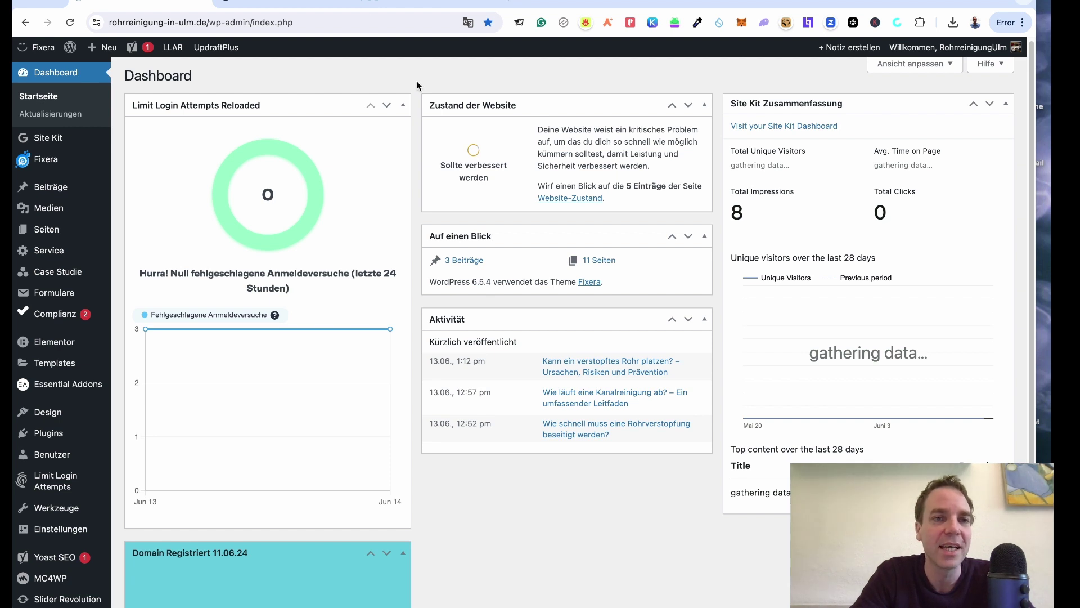
click(241, 6)
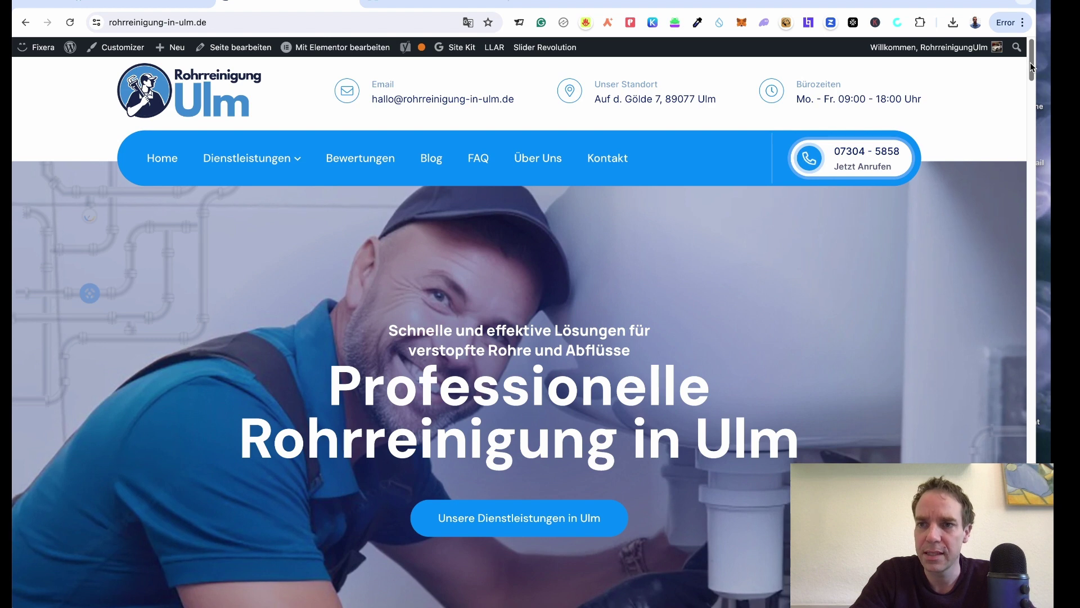
drag(1033, 67, 1050, 257)
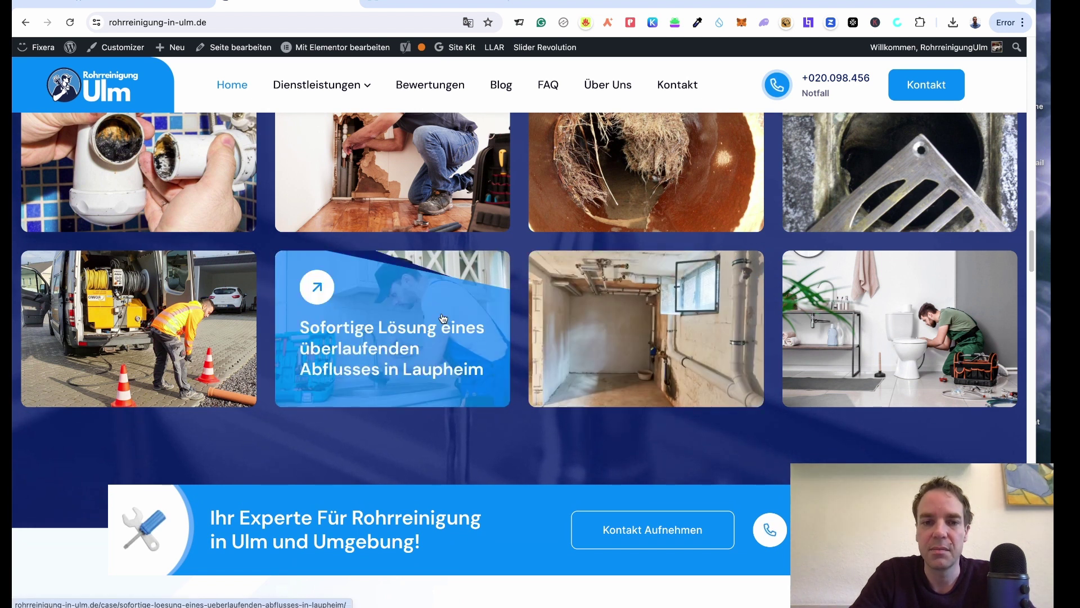
drag(1029, 243, 1034, 281)
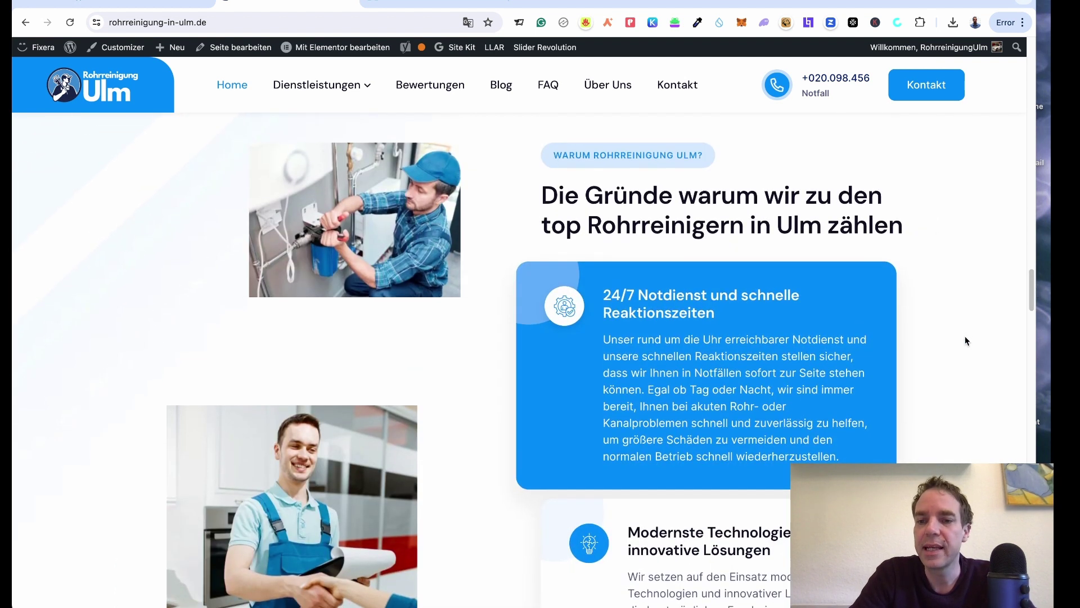
scroll(965, 336, down, 4)
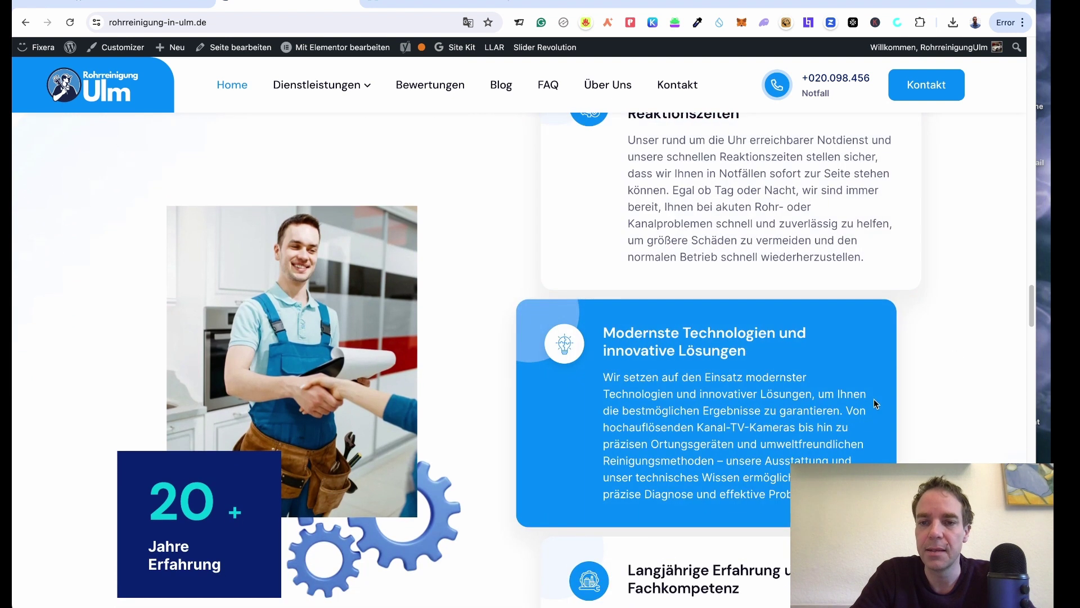
scroll(950, 404, down, 4)
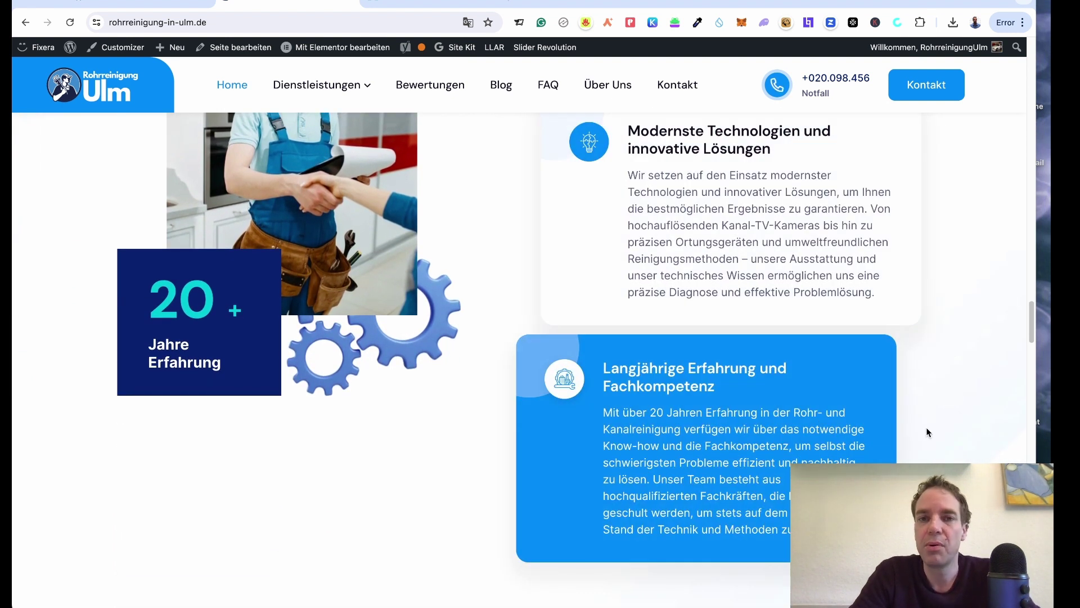
scroll(928, 432, up, 3)
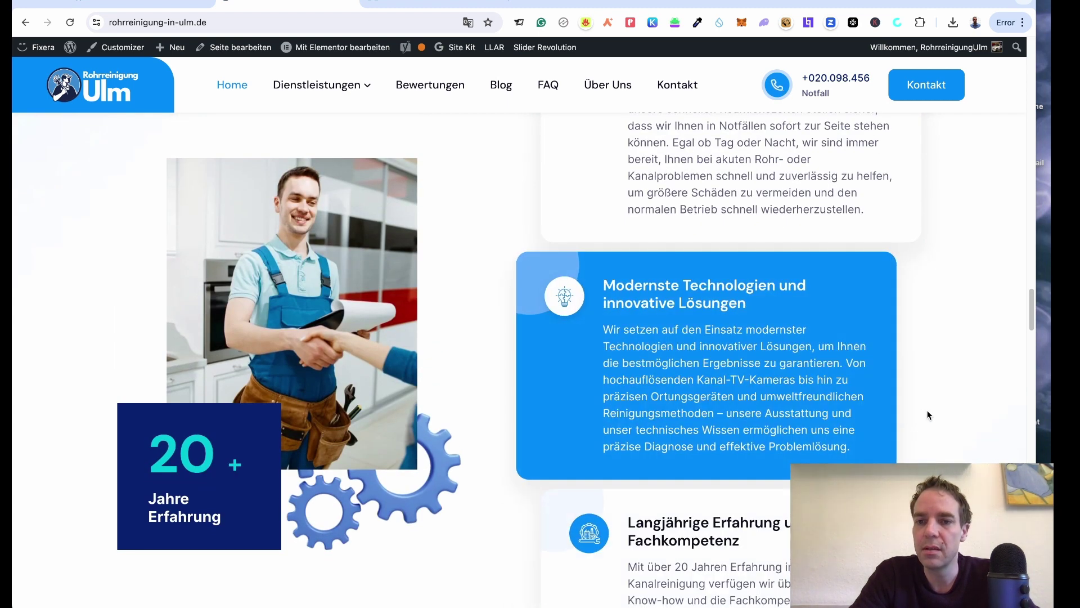
scroll(926, 408, up, 3)
scroll(936, 383, down, 4)
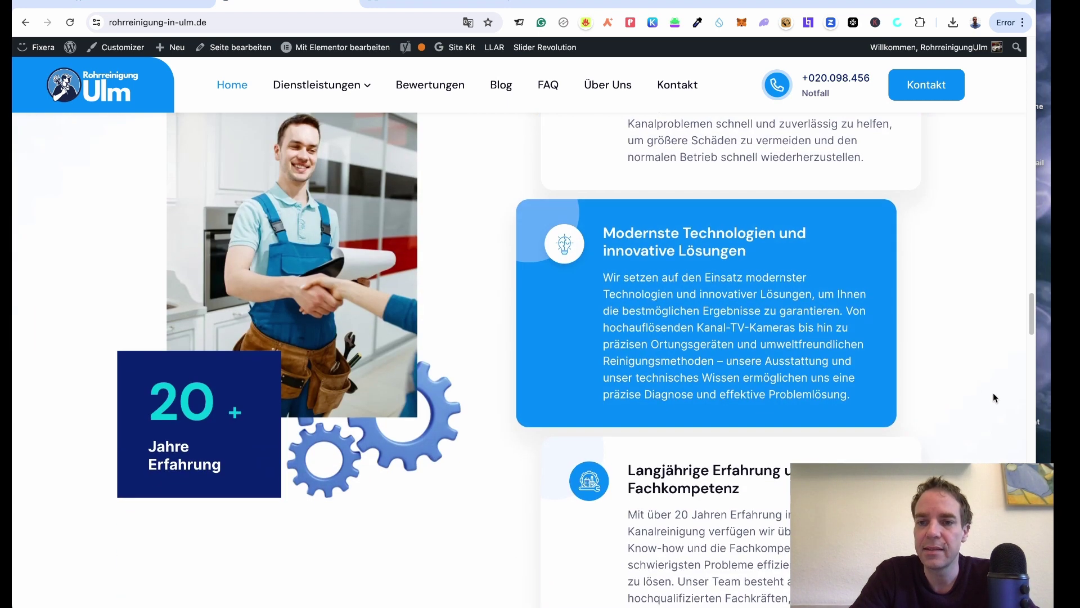
scroll(993, 397, down, 10)
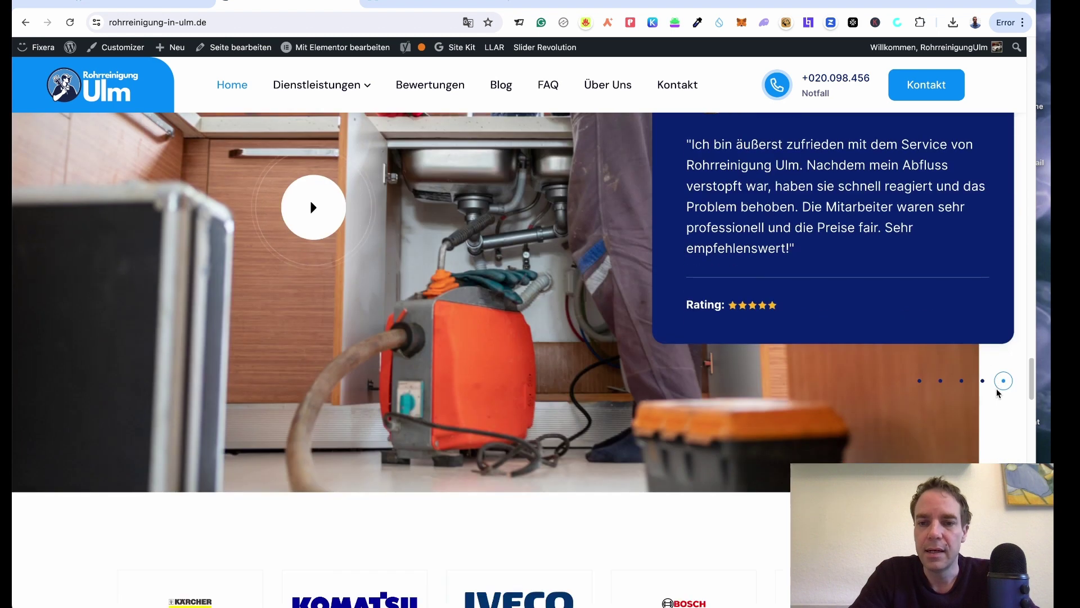
scroll(999, 393, down, 10)
scroll(997, 389, up, 5)
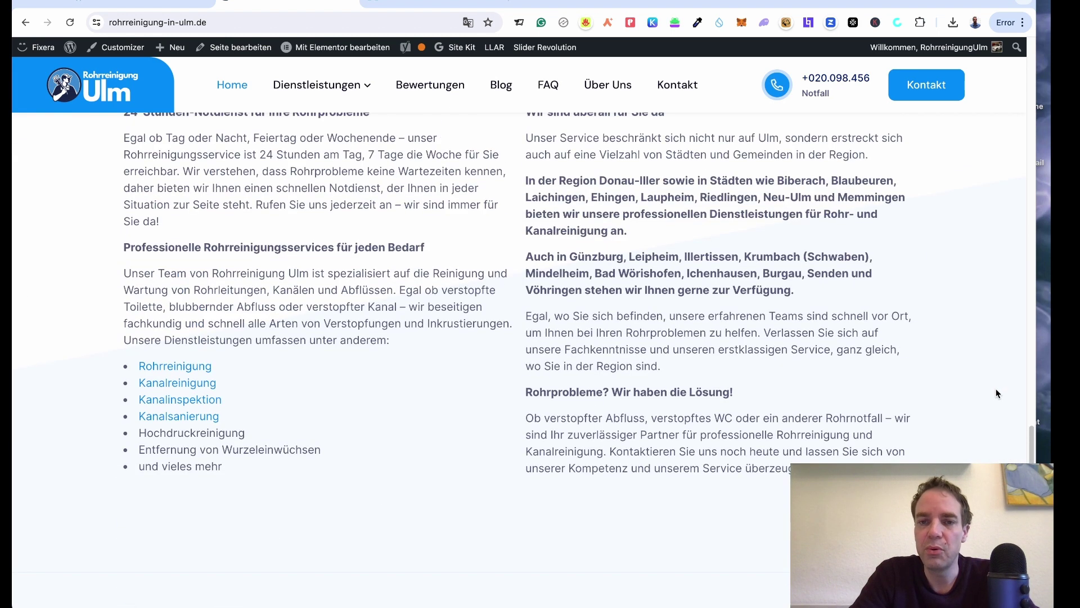
scroll(997, 393, up, 3)
scroll(997, 392, up, 3)
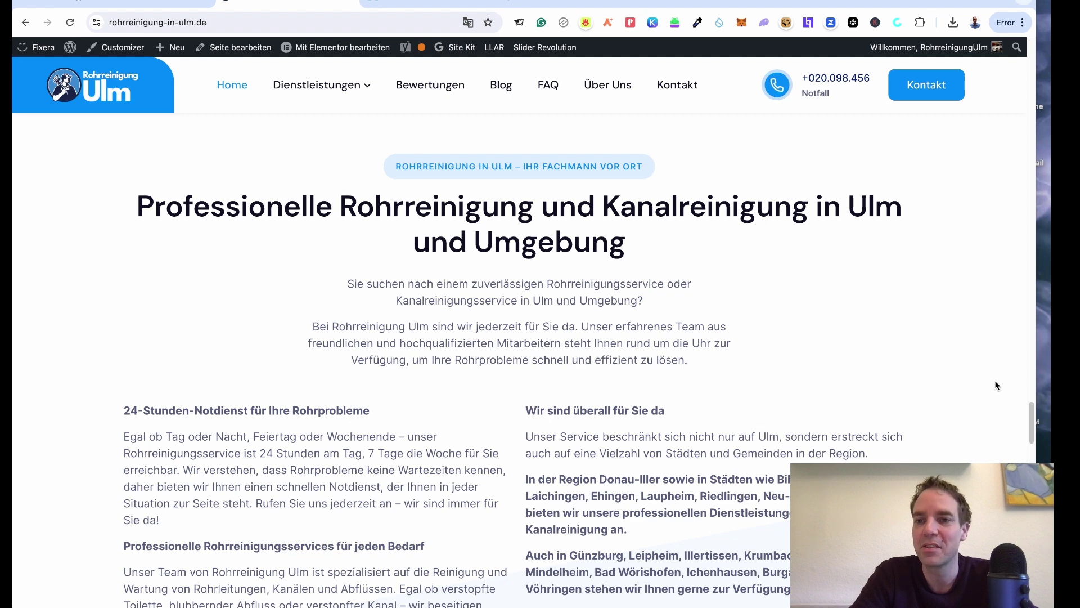
Examine the homepage's FAQ, blog articles, callback form and footer, and return to the hero section.
scroll(988, 369, down, 8)
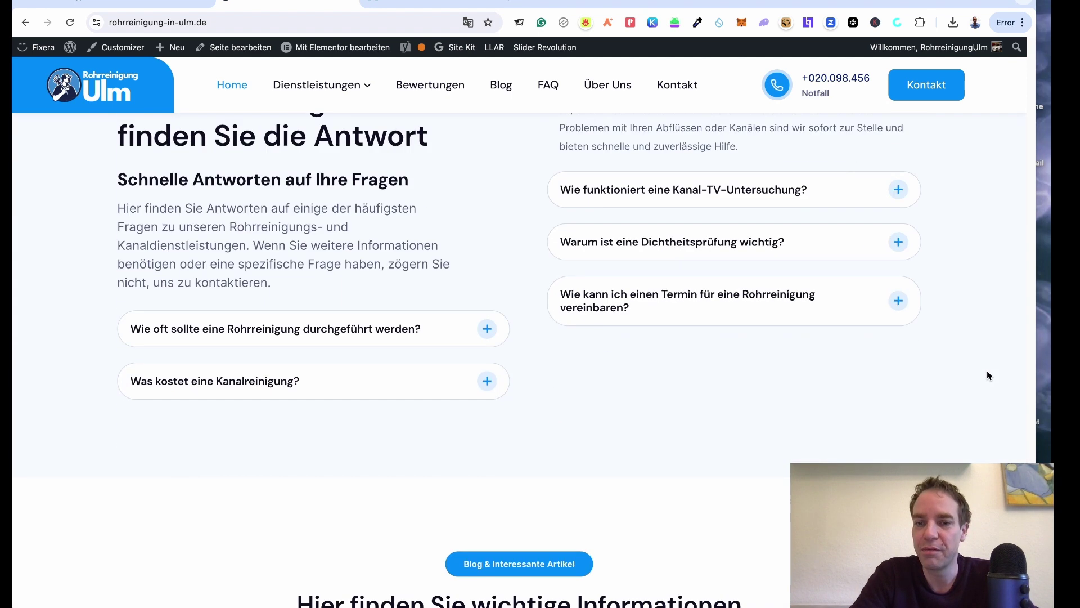
click(899, 300)
scroll(901, 336, down, 8)
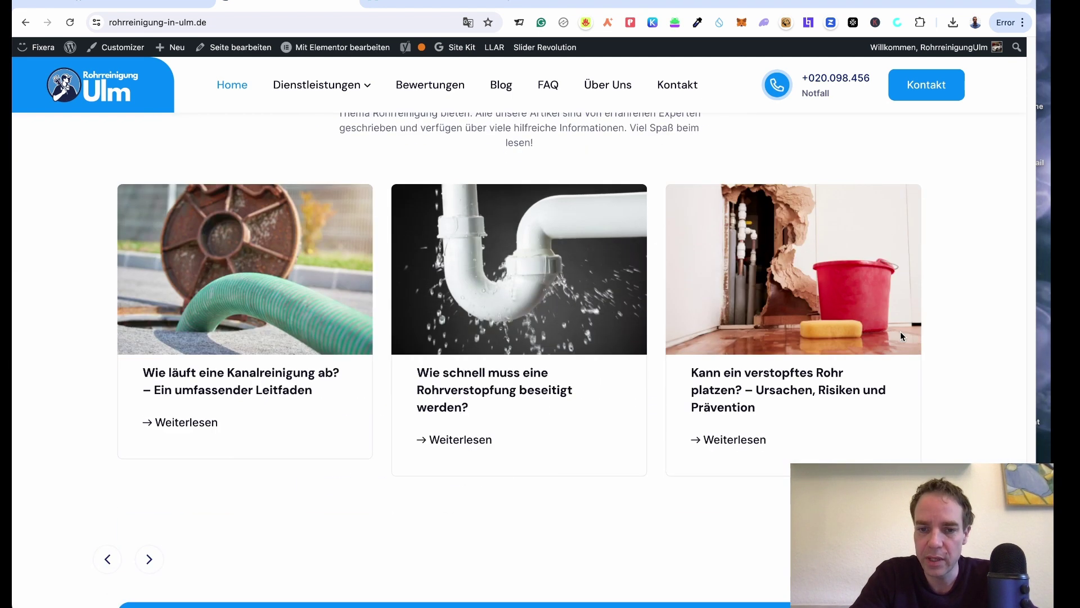
scroll(900, 336, down, 3)
scroll(902, 336, up, 6)
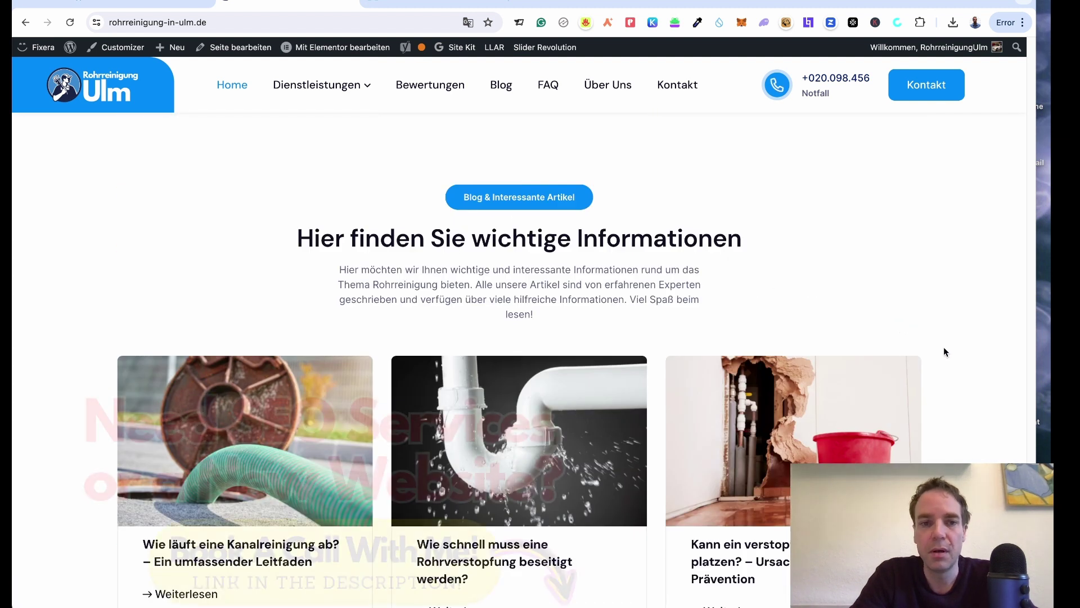
scroll(944, 348, down, 3)
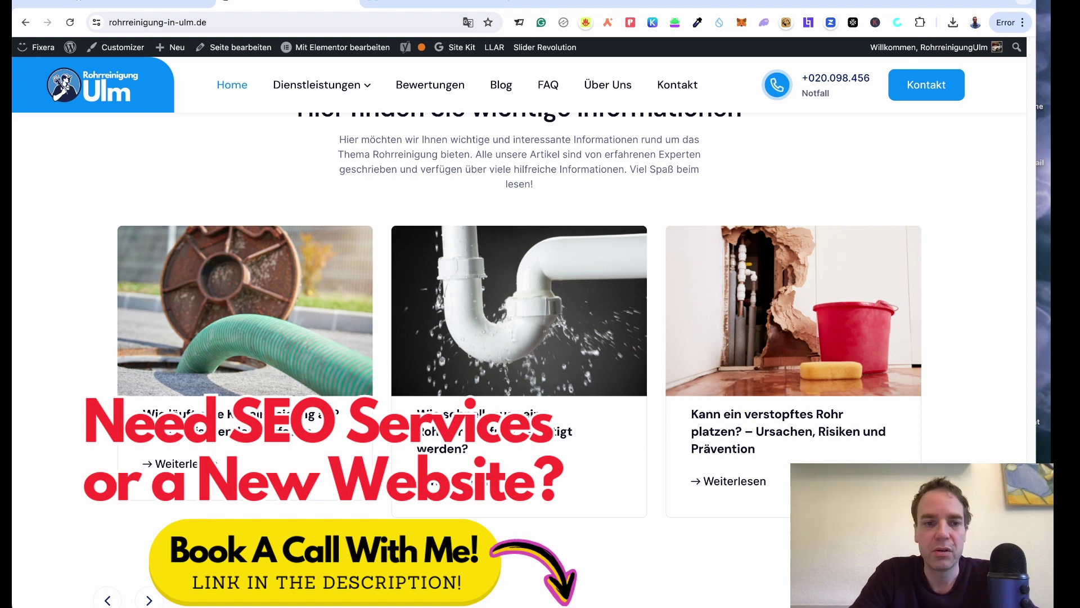
scroll(519, 360, down, 6)
scroll(519, 360, up, 3)
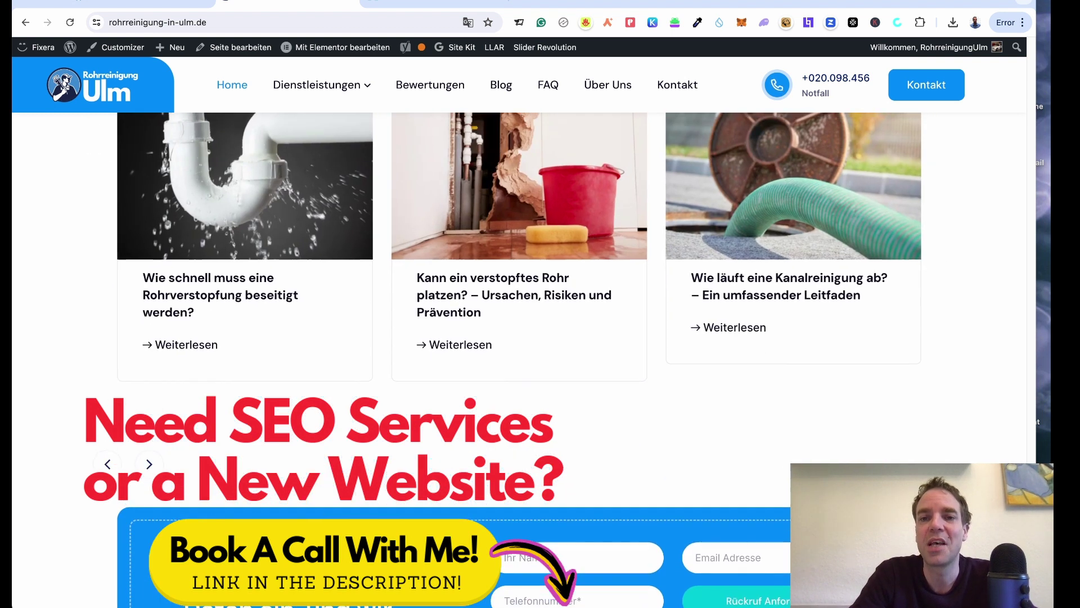
scroll(519, 360, up, 10)
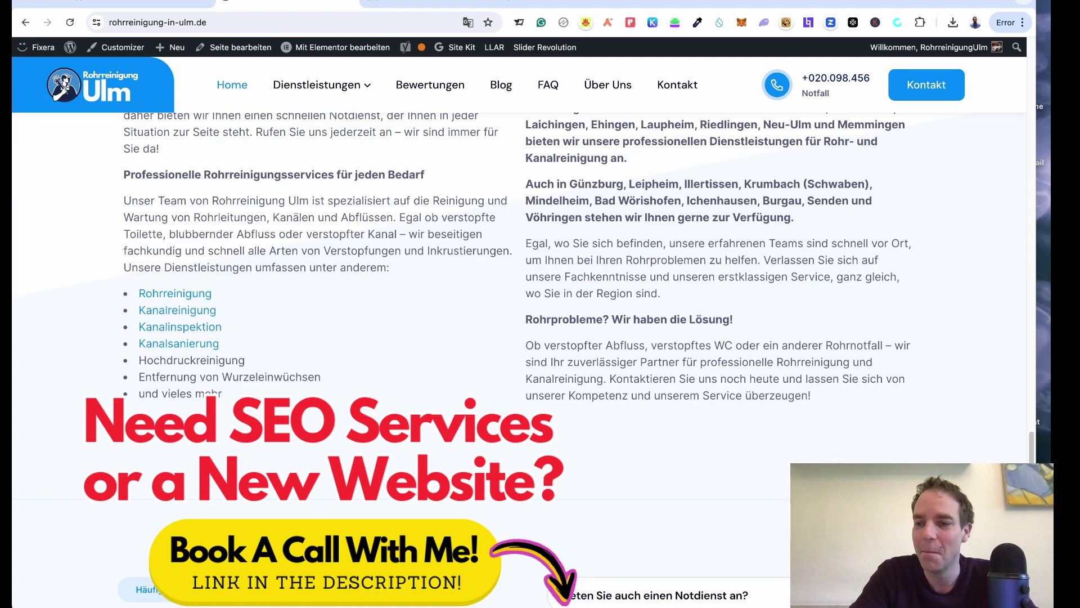
scroll(519, 360, down, 15)
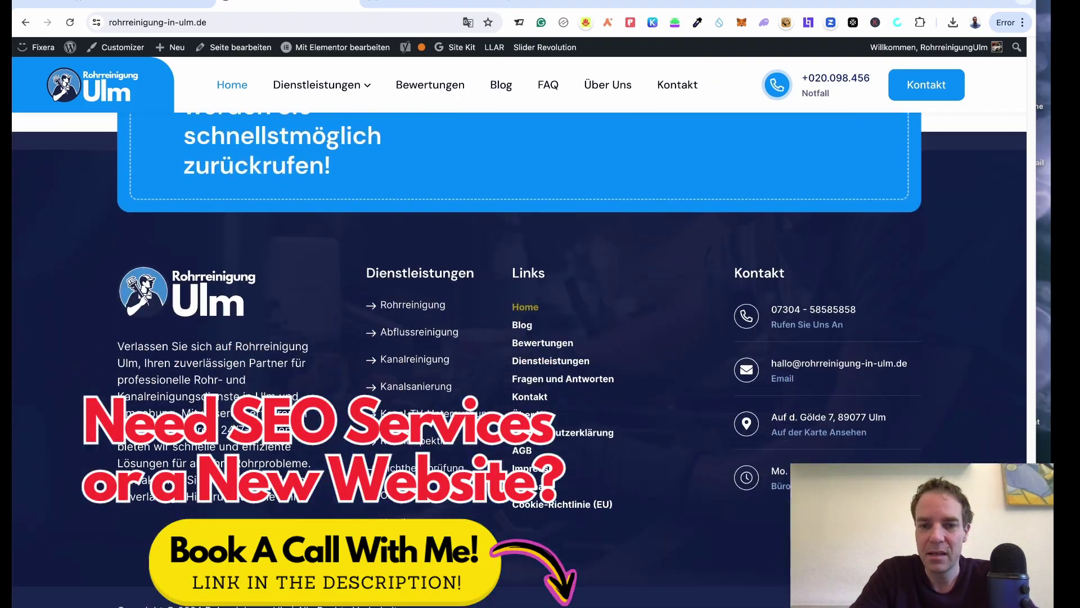
scroll(519, 360, up, 15)
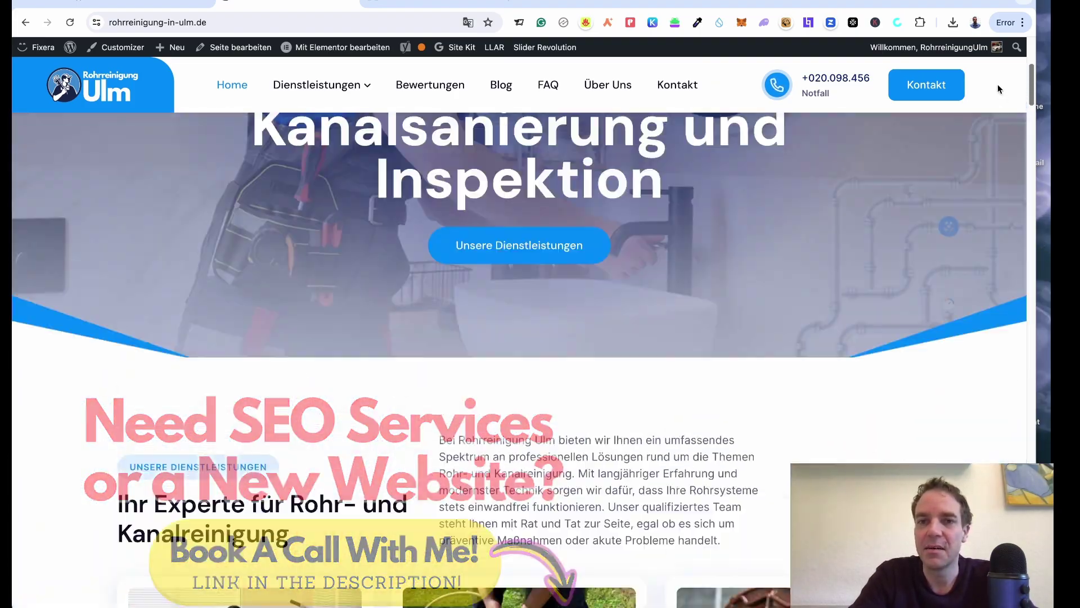
scroll(998, 89, up, 3)
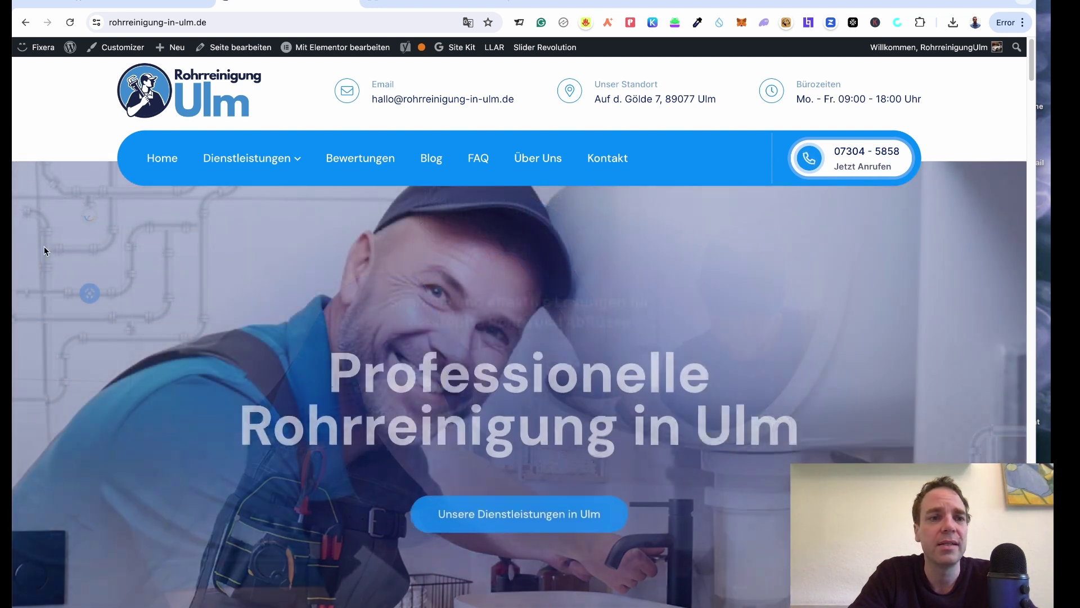
Return to the WordPress admin and review the traffic and search statistics on the Site Kit dashboard.
click(97, 5)
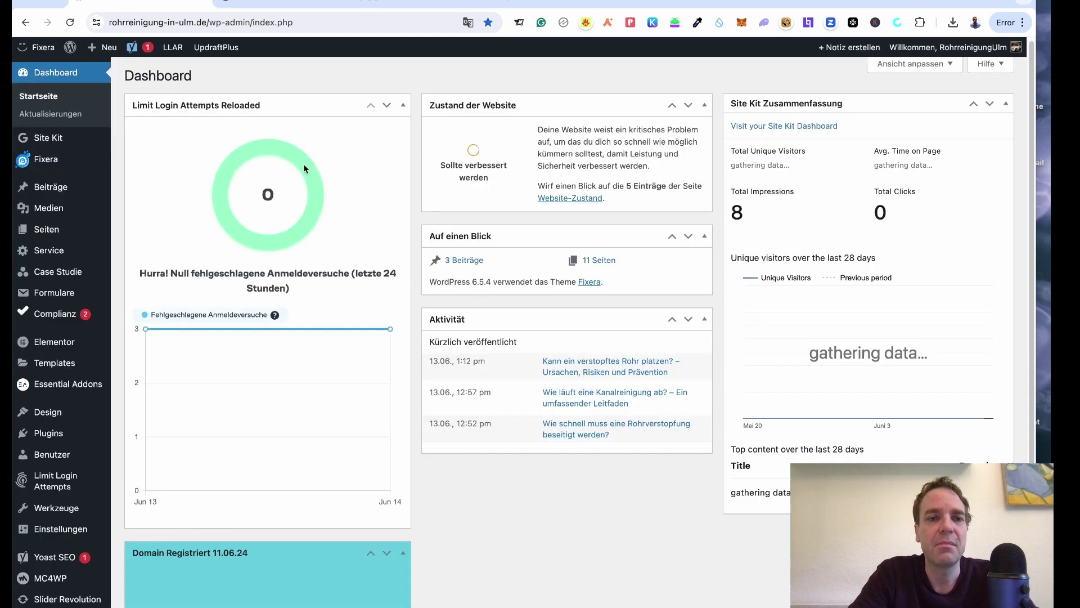
click(58, 141)
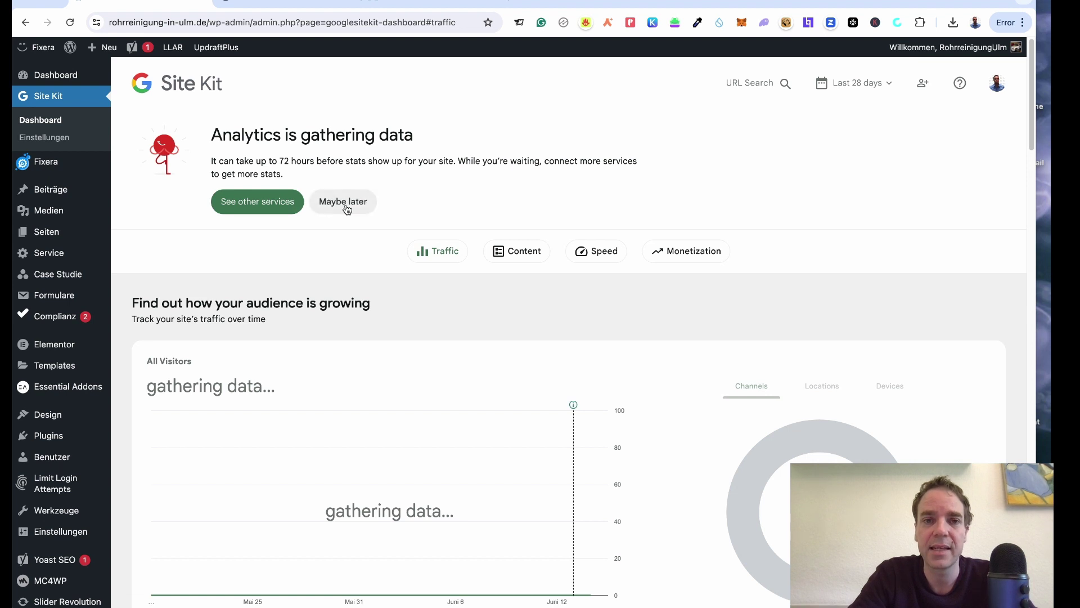
scroll(1008, 266, down, 6)
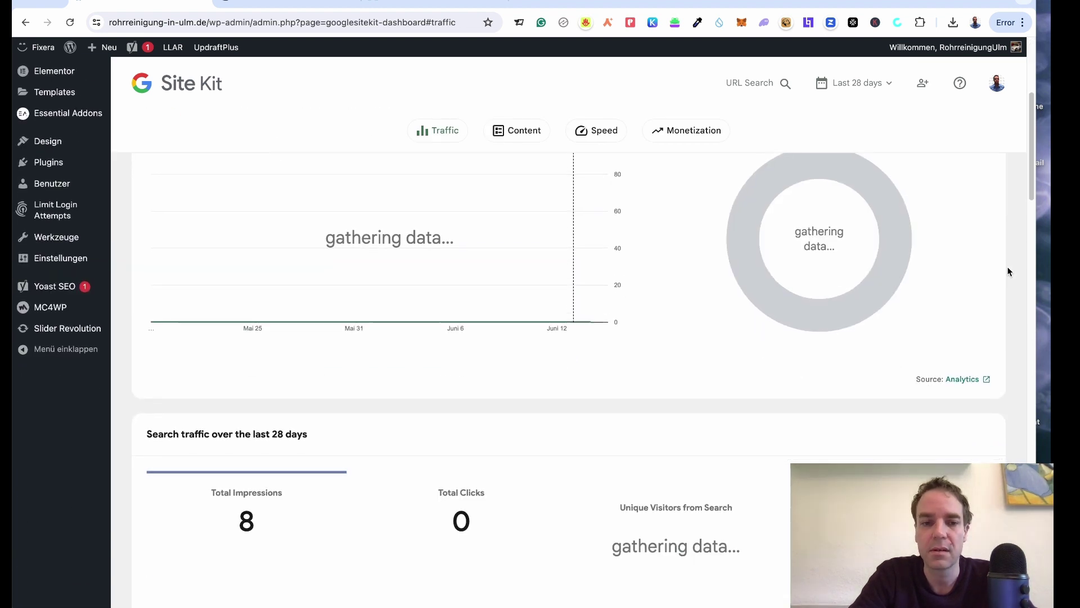
scroll(1007, 265, down, 5)
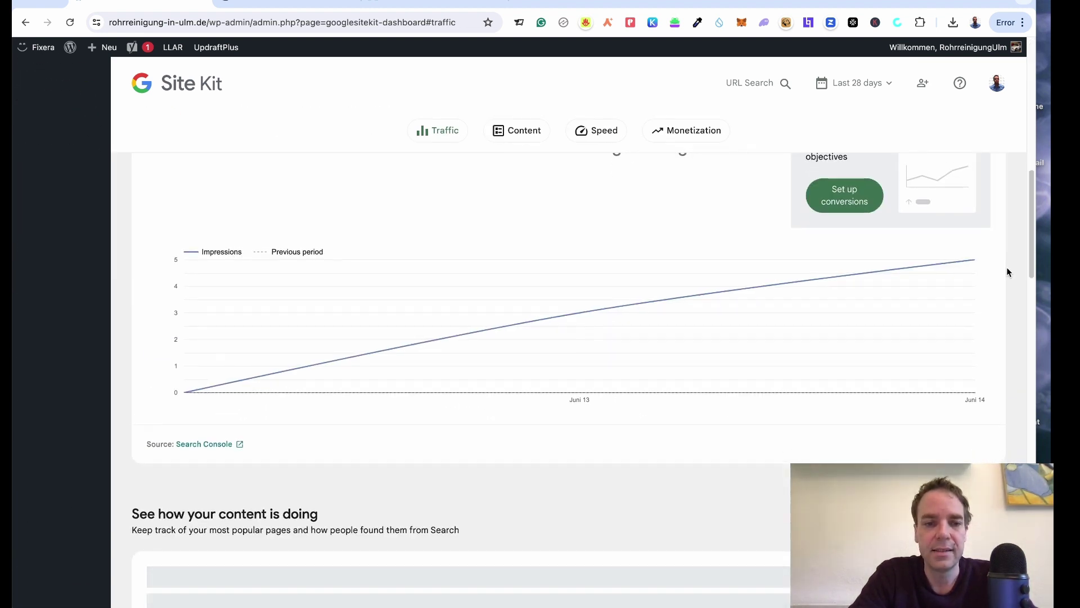
scroll(1007, 266, up, 2)
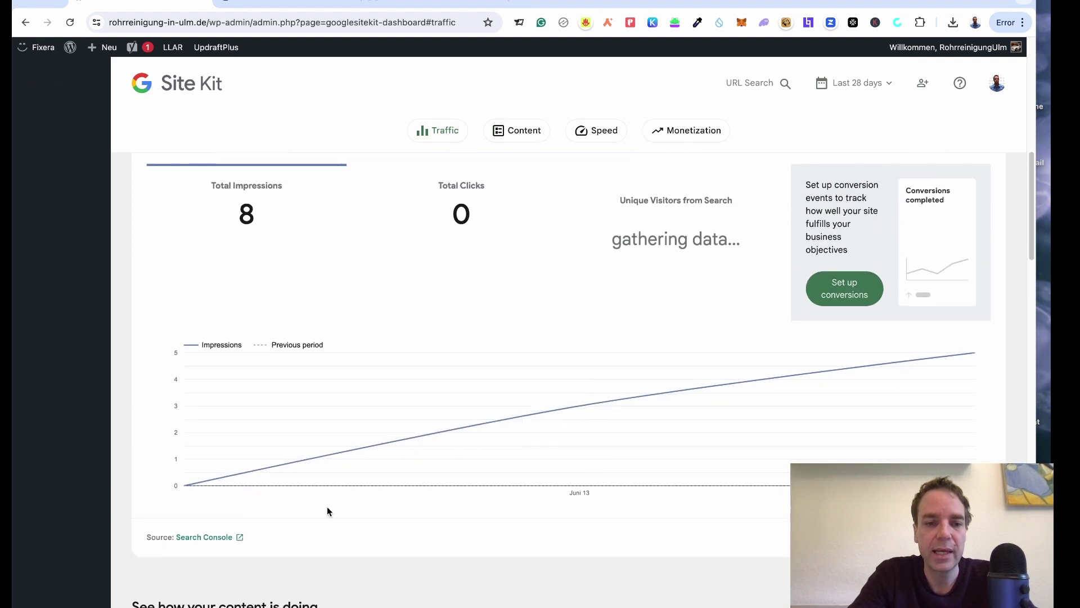
Open the site's Search Console report in a new browser tab and check its top queries and submitted sitemaps.
right_click(200, 542)
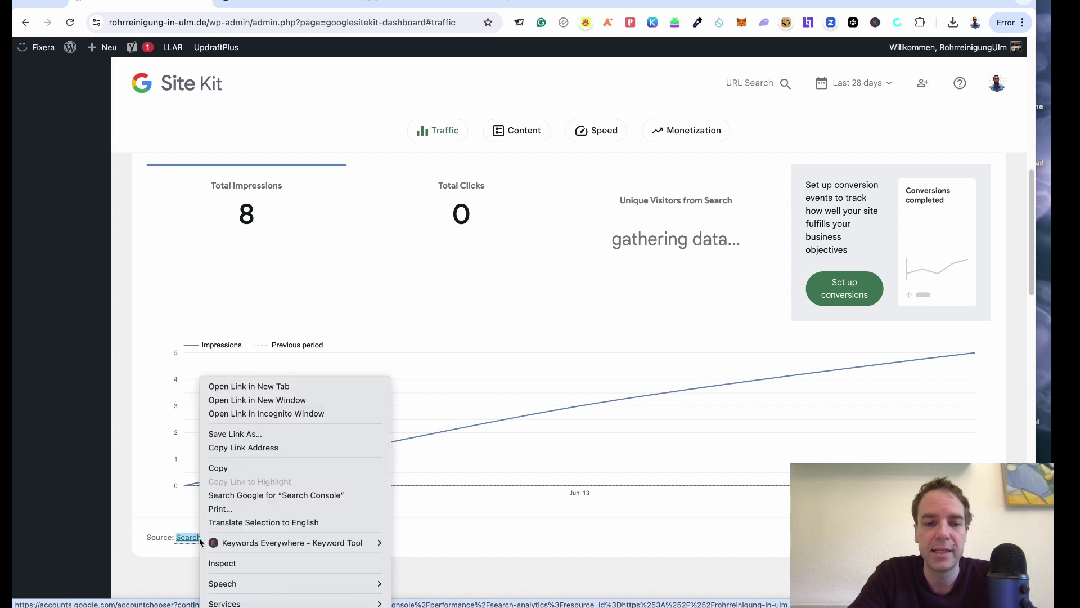
click(245, 393)
click(260, 7)
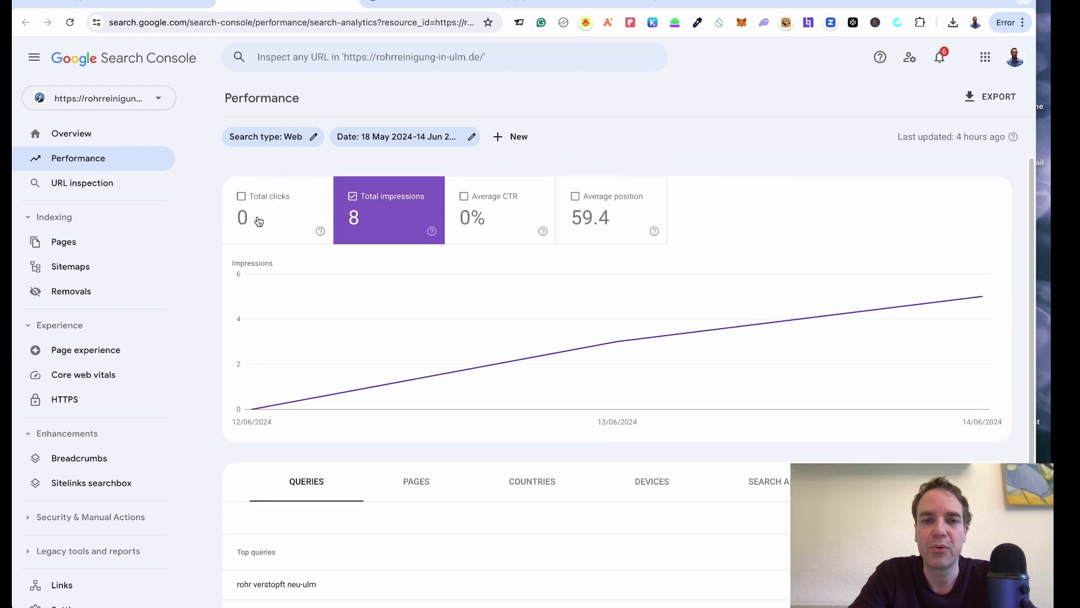
scroll(220, 220, down, 2)
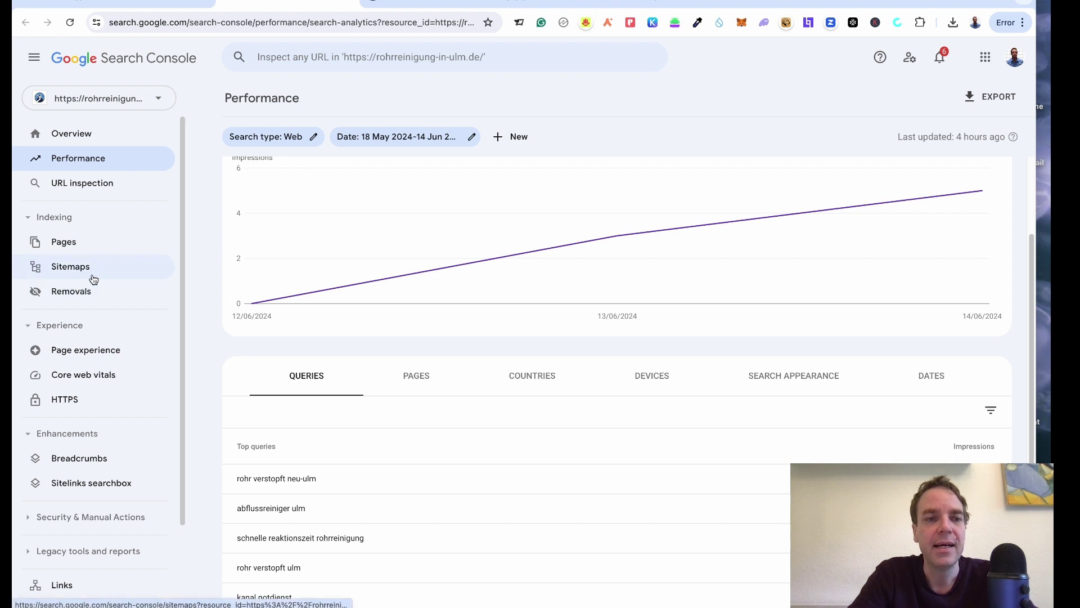
click(74, 267)
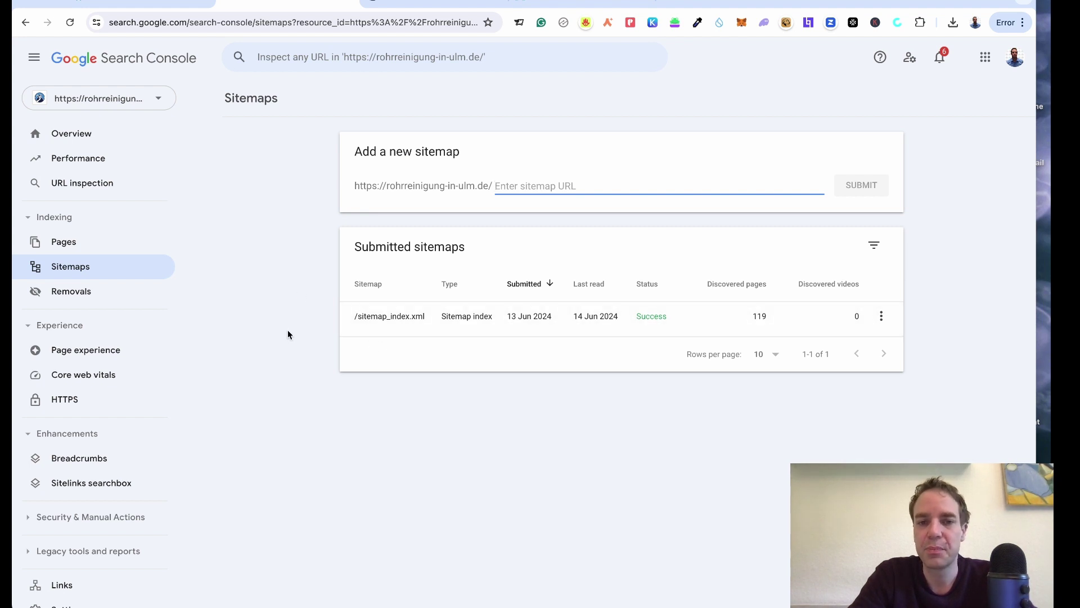
Return to the WordPress admin, open the Yoast SEO settings and locate the XML sitemaps feature among the APIs.
click(140, 3)
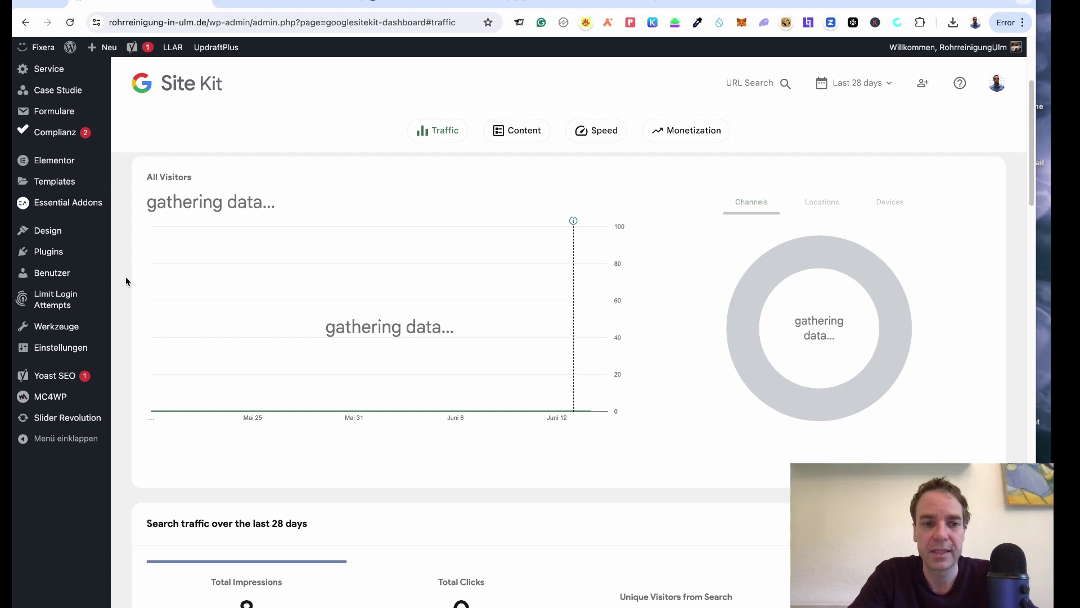
mouse_move(74, 379)
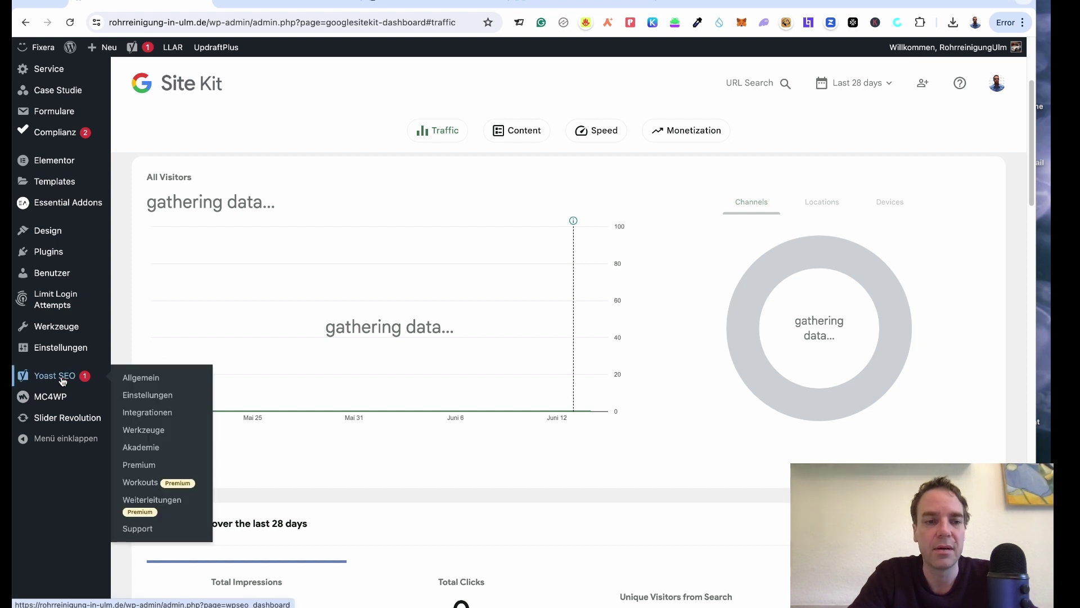
click(141, 400)
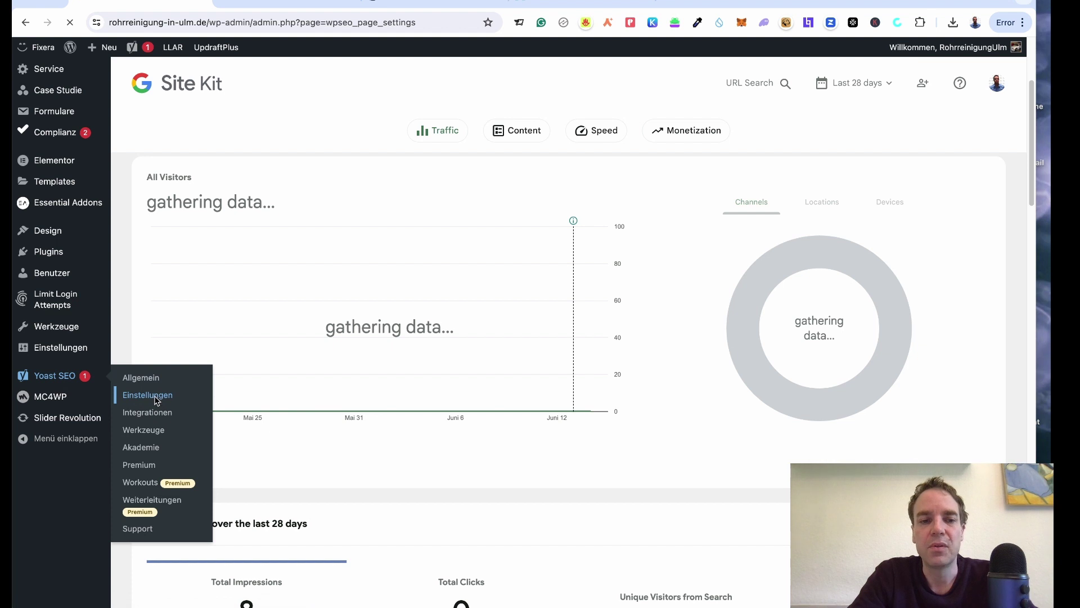
scroll(692, 345, down, 7)
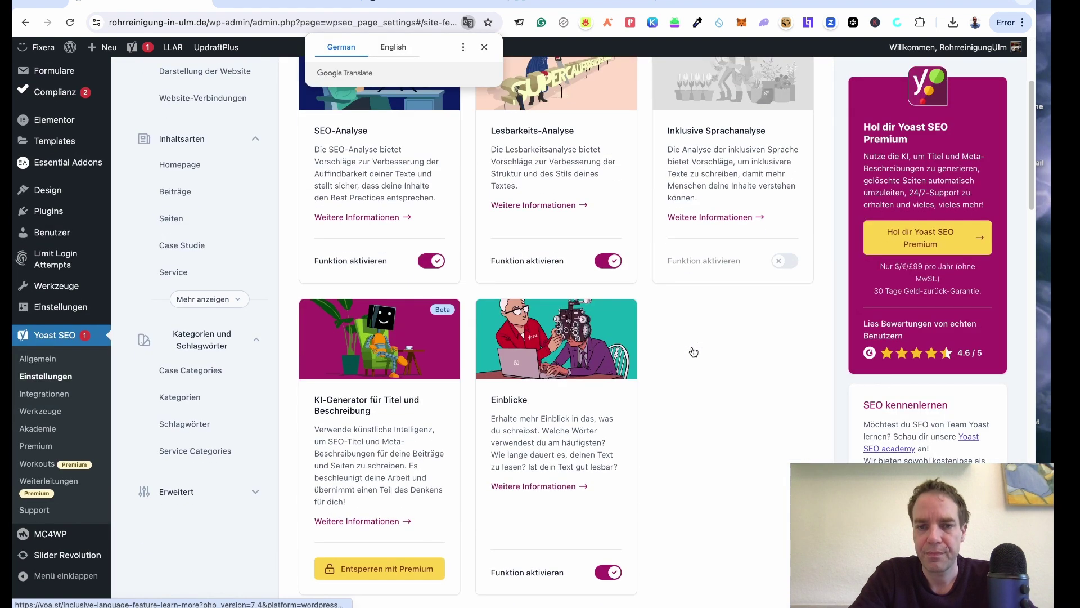
scroll(695, 373, down, 10)
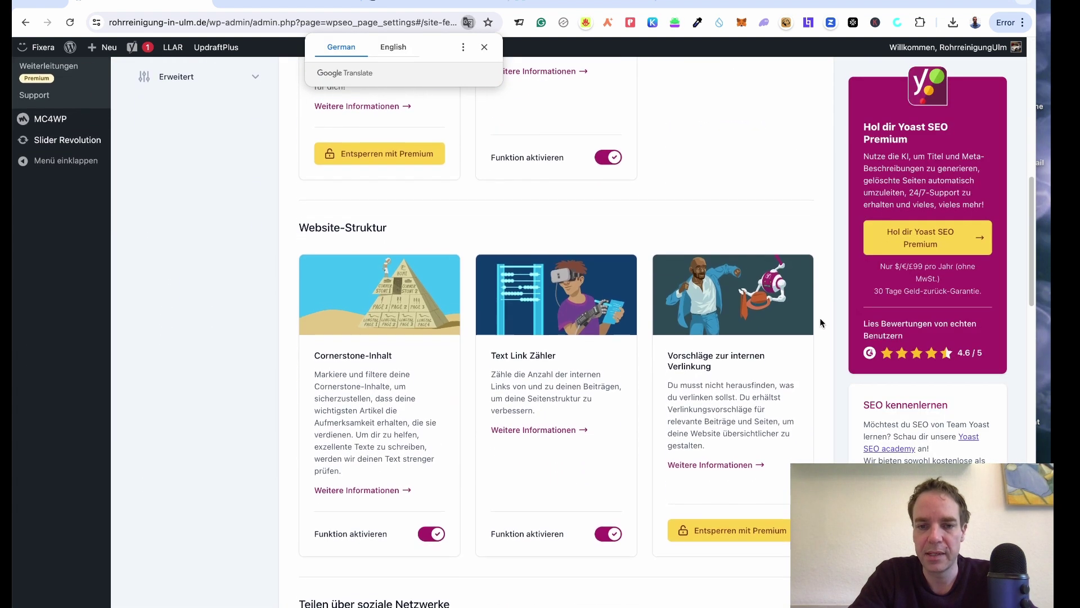
scroll(822, 322, down, 15)
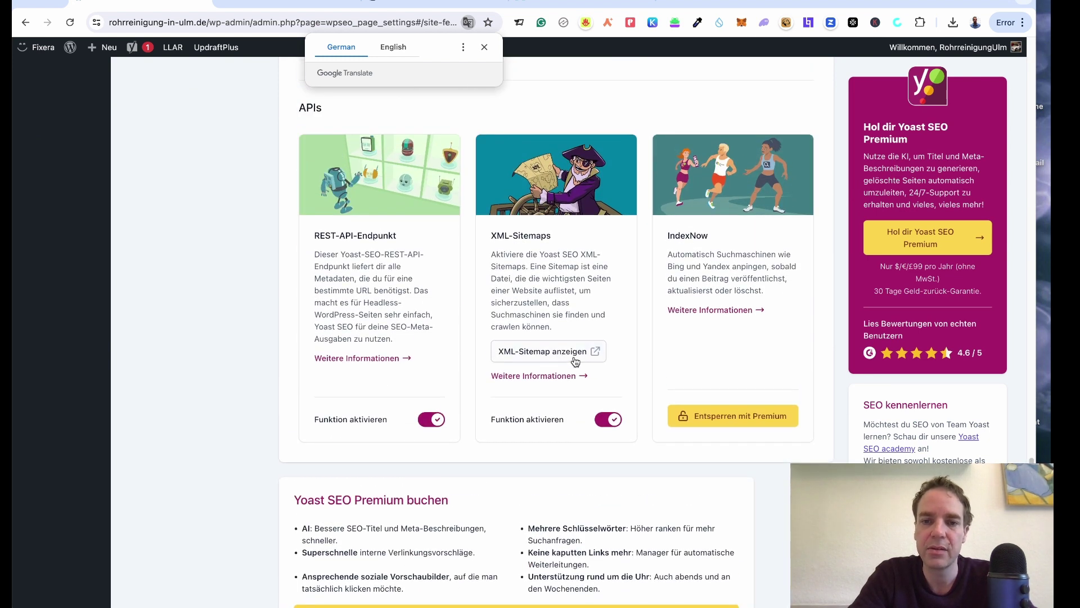
Submit sitemap.xml as a new sitemap for the site in Google Search Console and dismiss the confirmation.
click(270, 7)
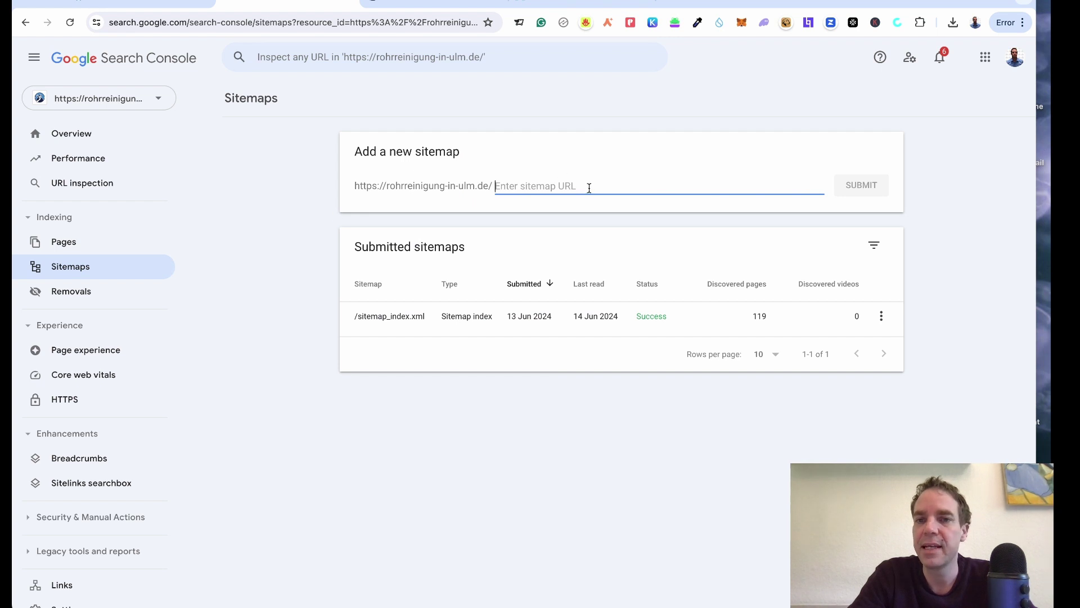
text(site)
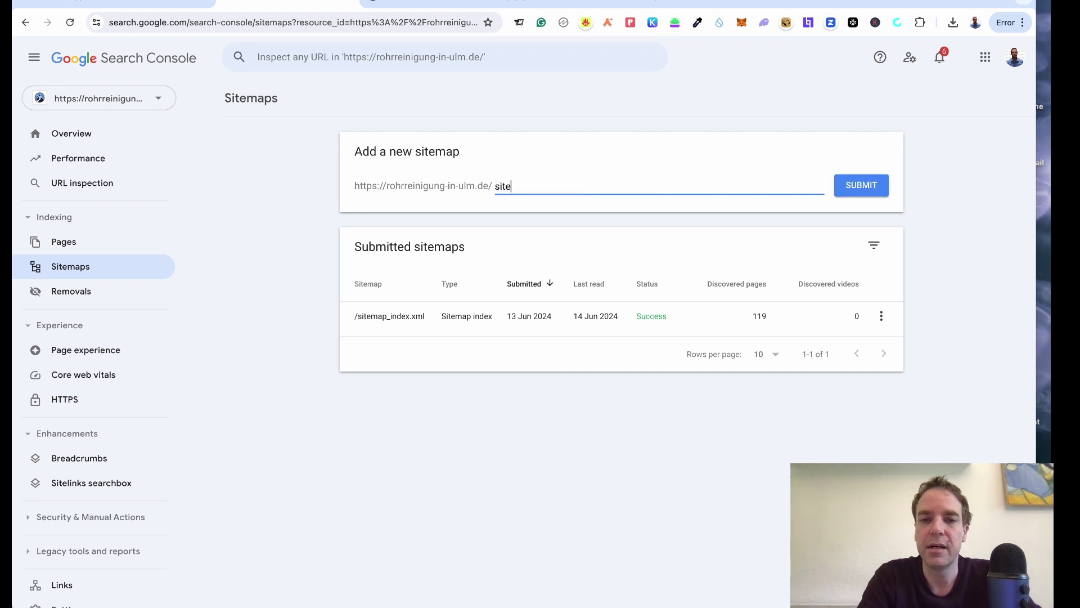
text(map)
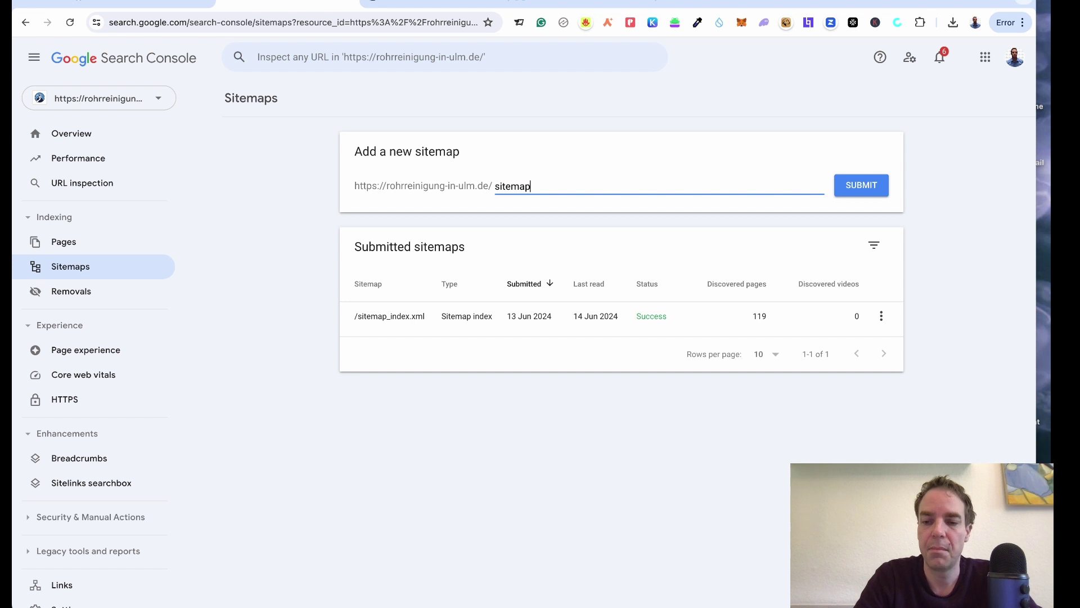
text(.xml)
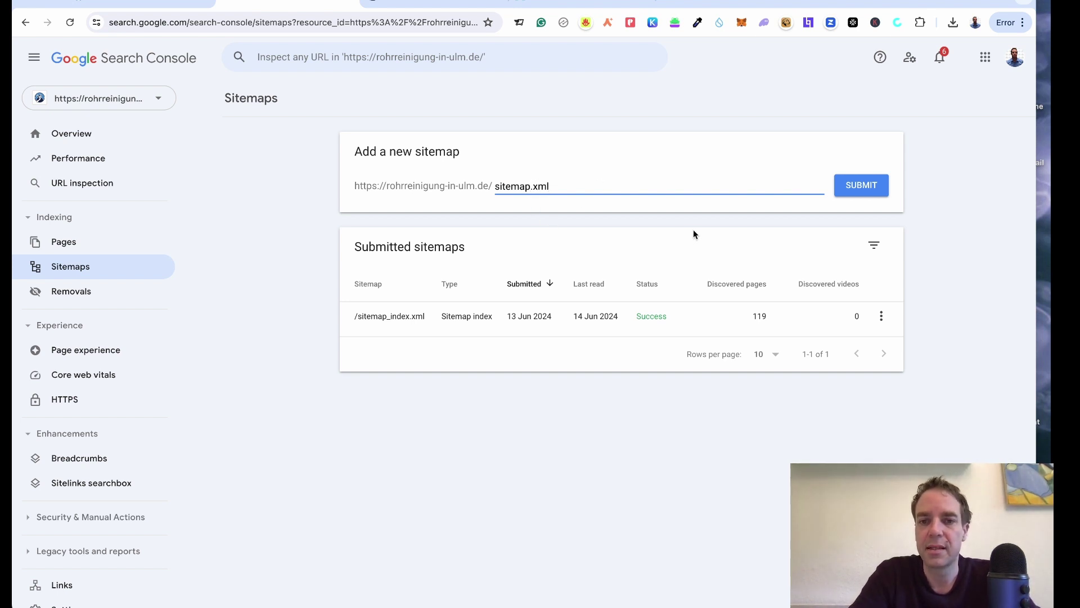
click(864, 191)
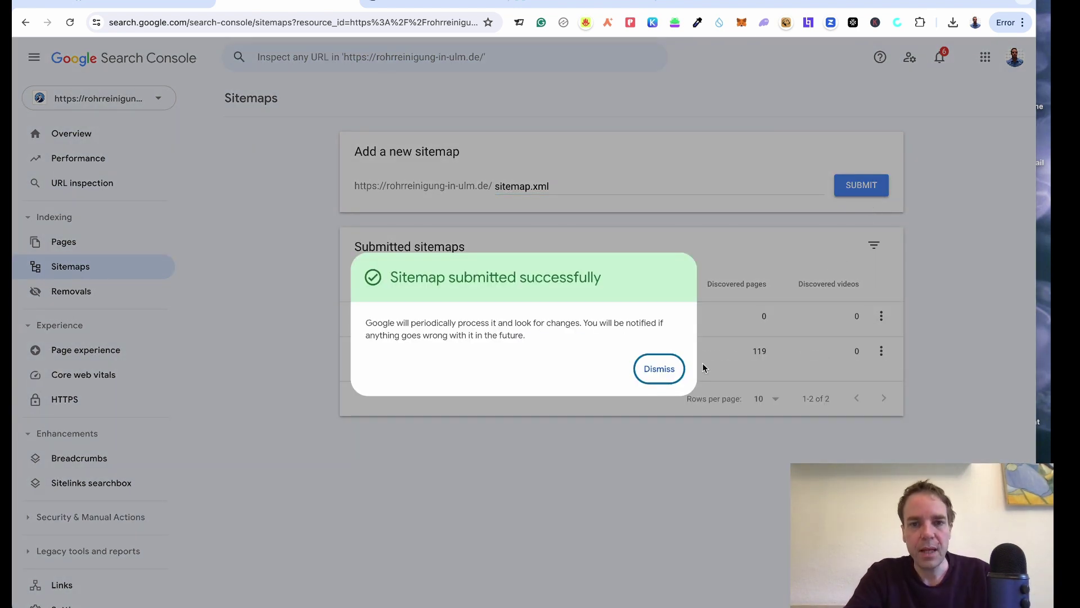
click(663, 374)
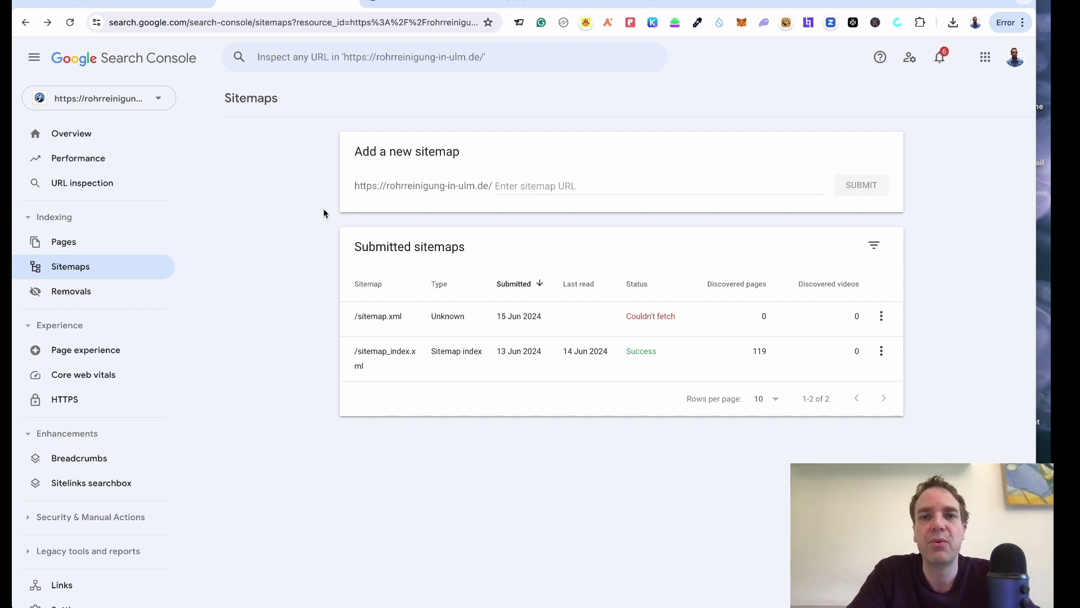
Switch to Omega Indexer and review the list of all campaigns and the notice about how soon links appear in search results.
click(579, 4)
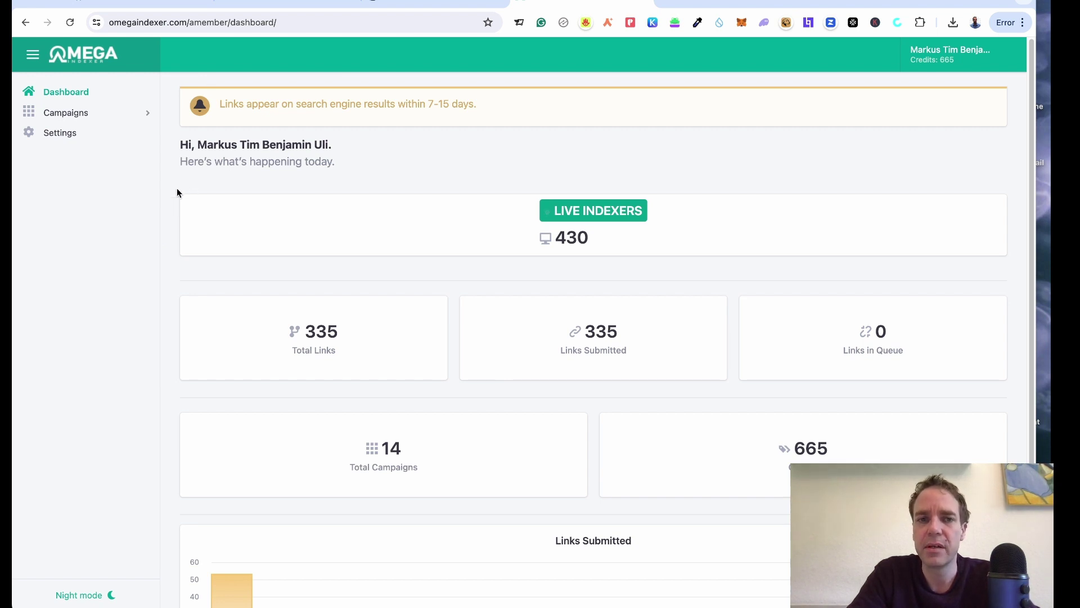
click(102, 118)
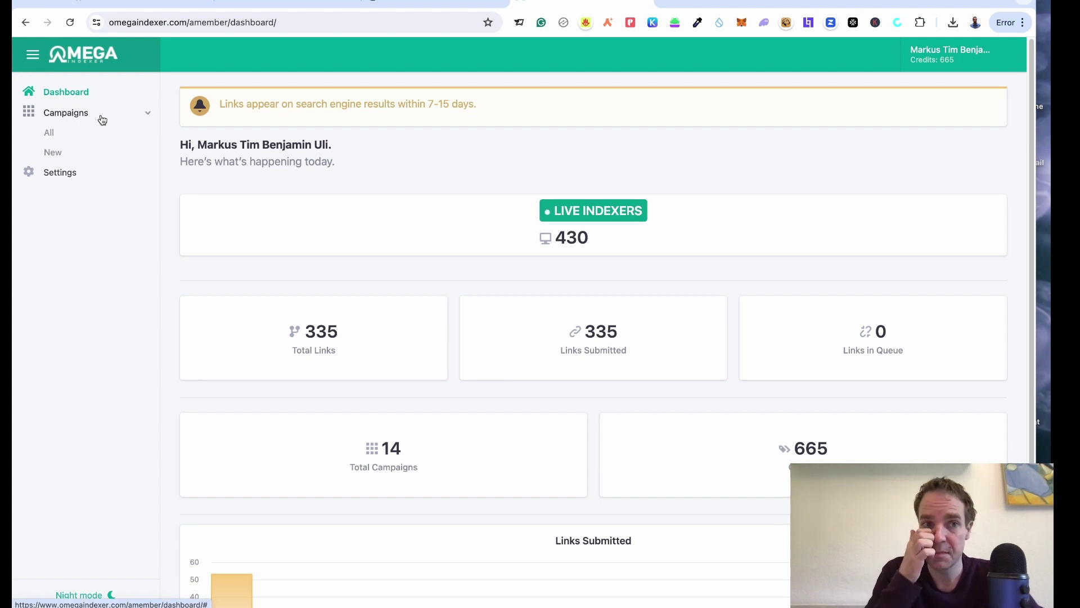
click(76, 135)
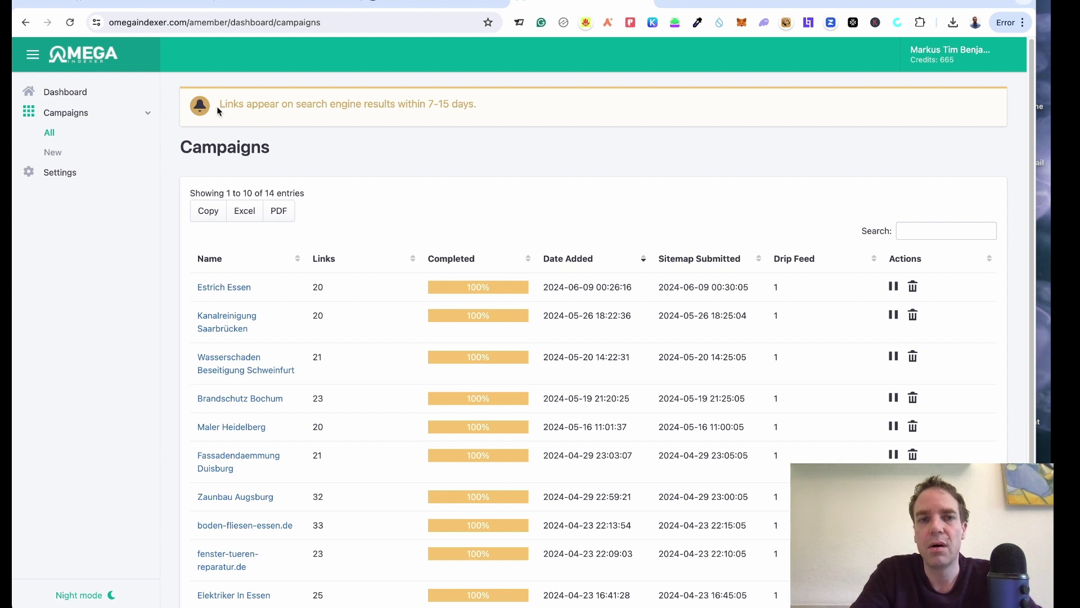
drag(218, 111, 473, 128)
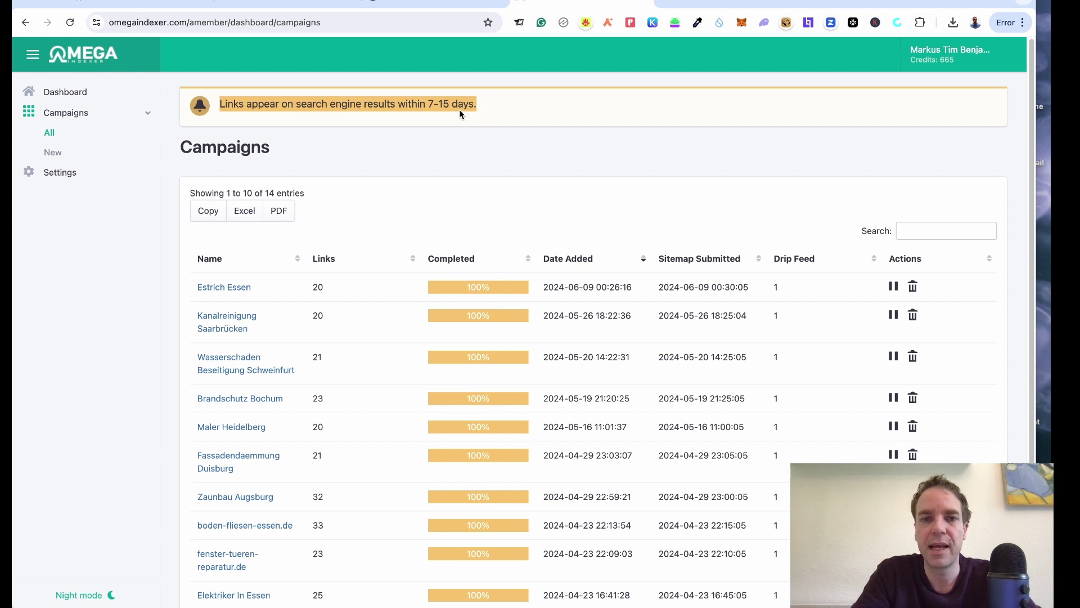
click(484, 143)
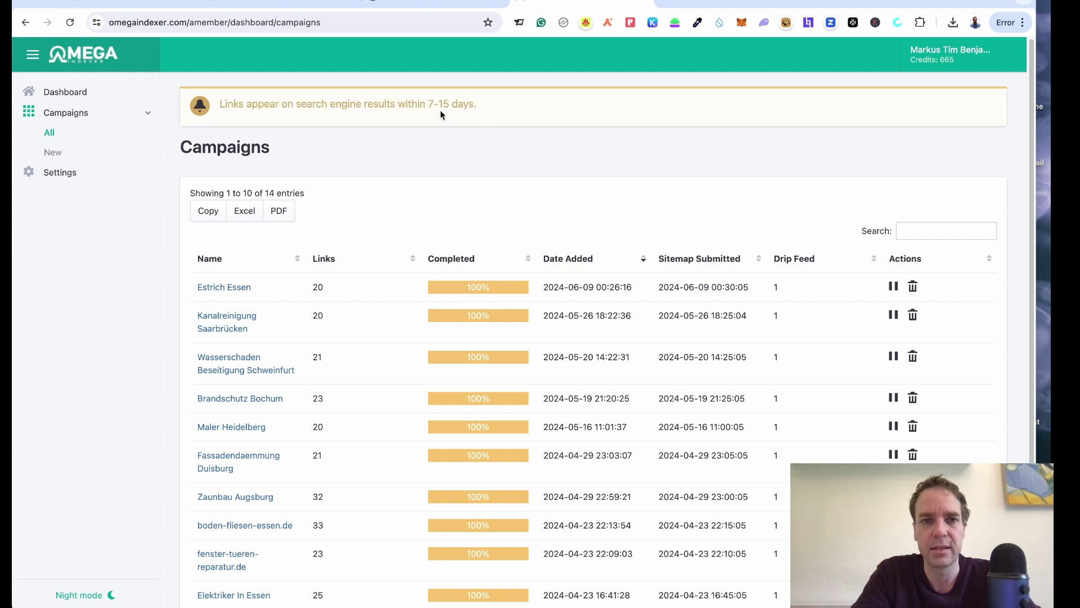
drag(330, 105, 663, 119)
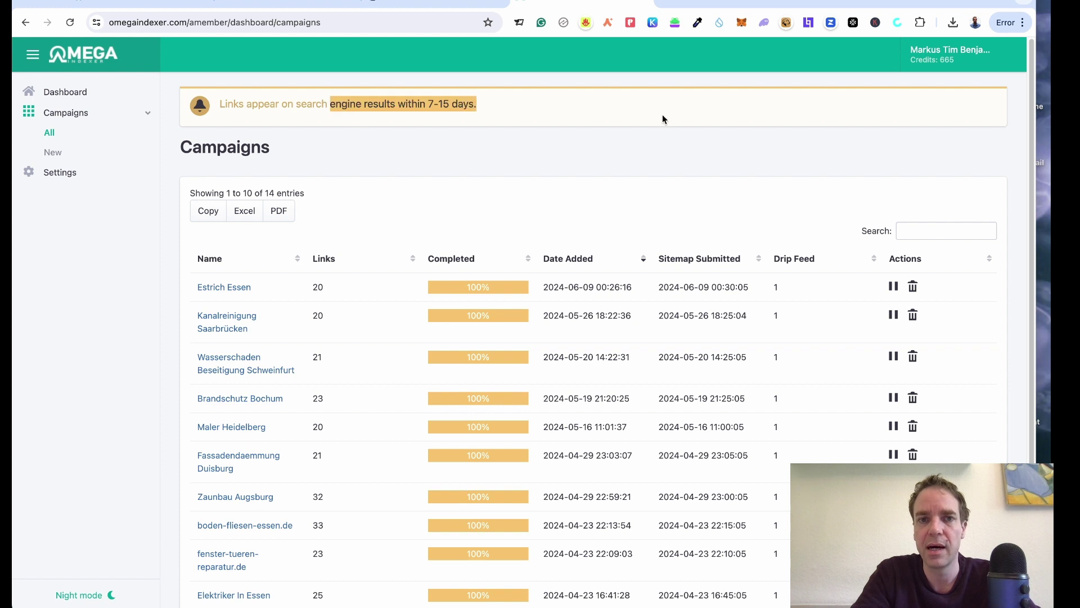
click(495, 163)
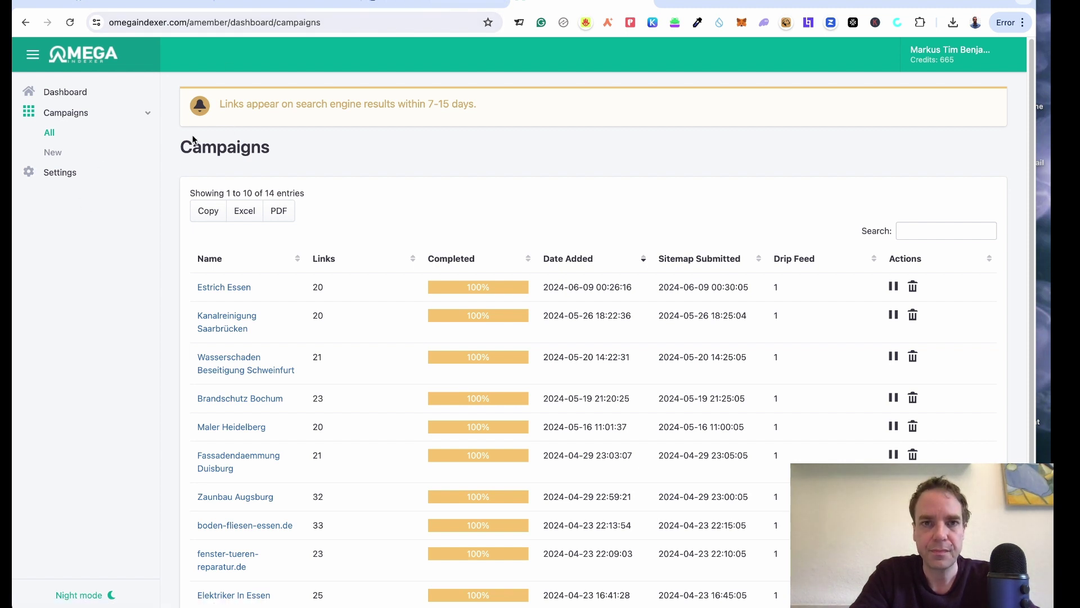
Start a new indexing campaign named "Rohrreinigung Ulm" and bring up its links field.
click(54, 157)
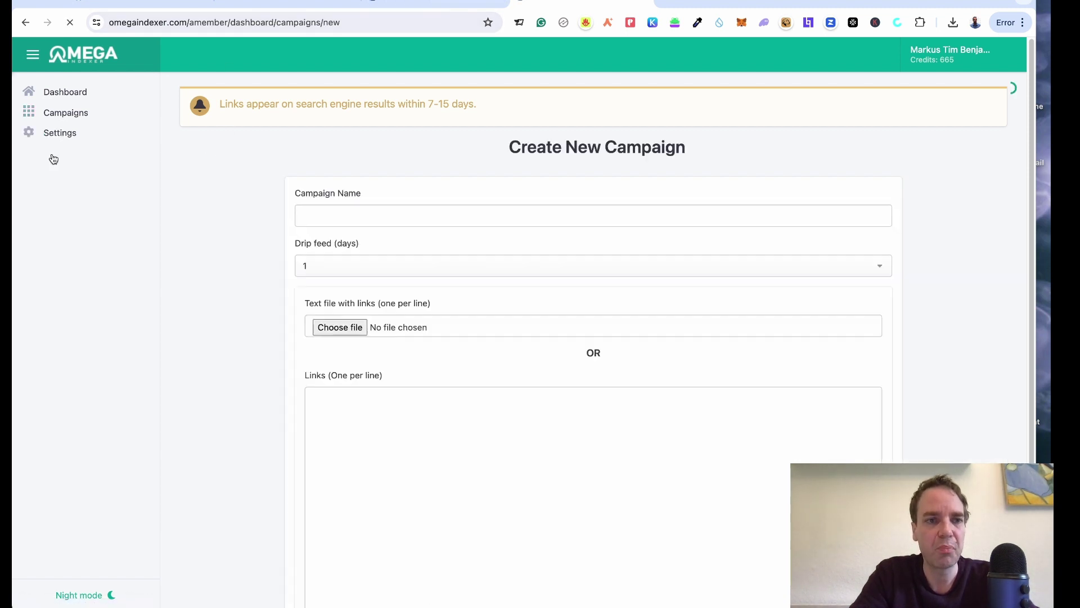
click(346, 216)
click(346, 215)
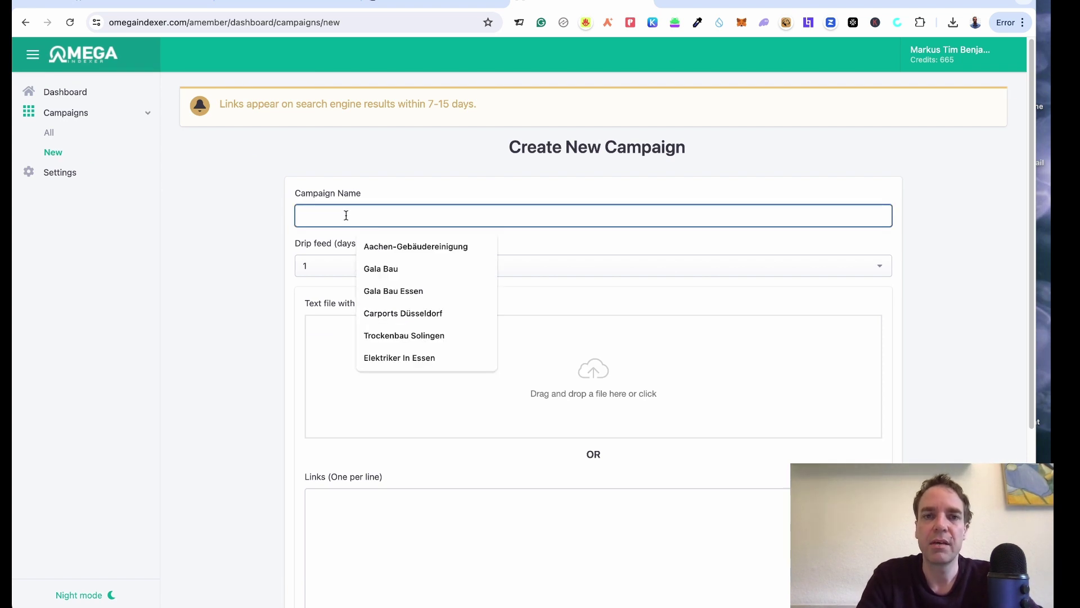
text(Rohr)
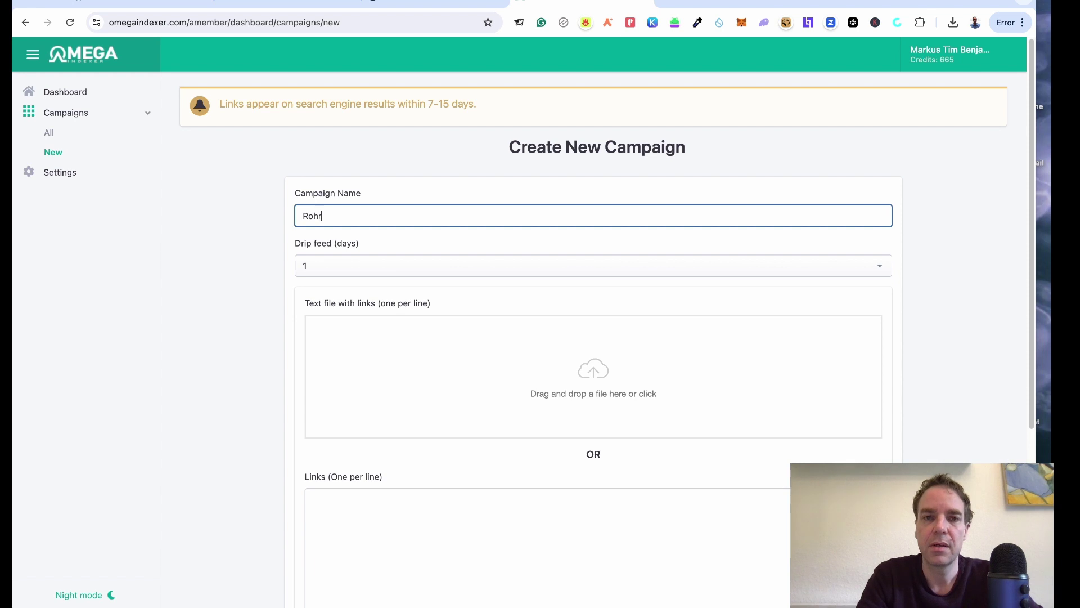
text(reini)
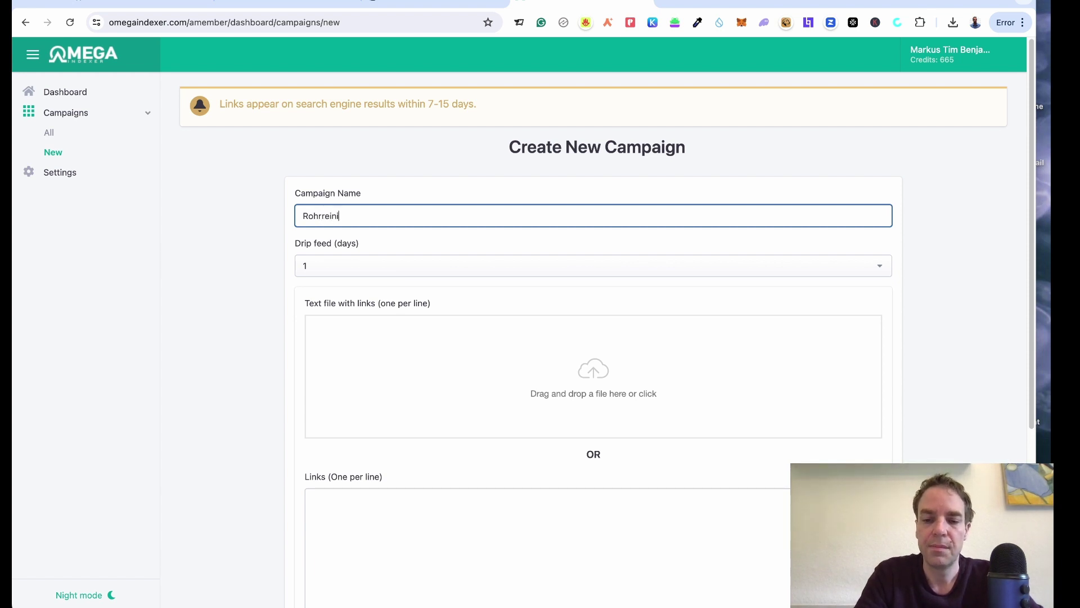
text(gung Ulm)
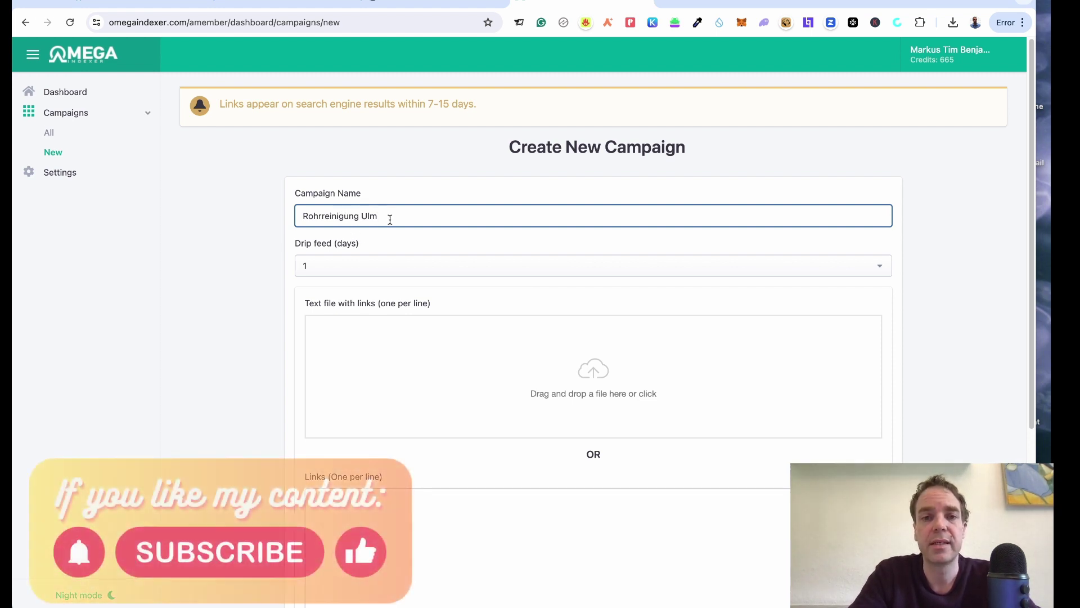
click(268, 304)
scroll(270, 301, down, 1)
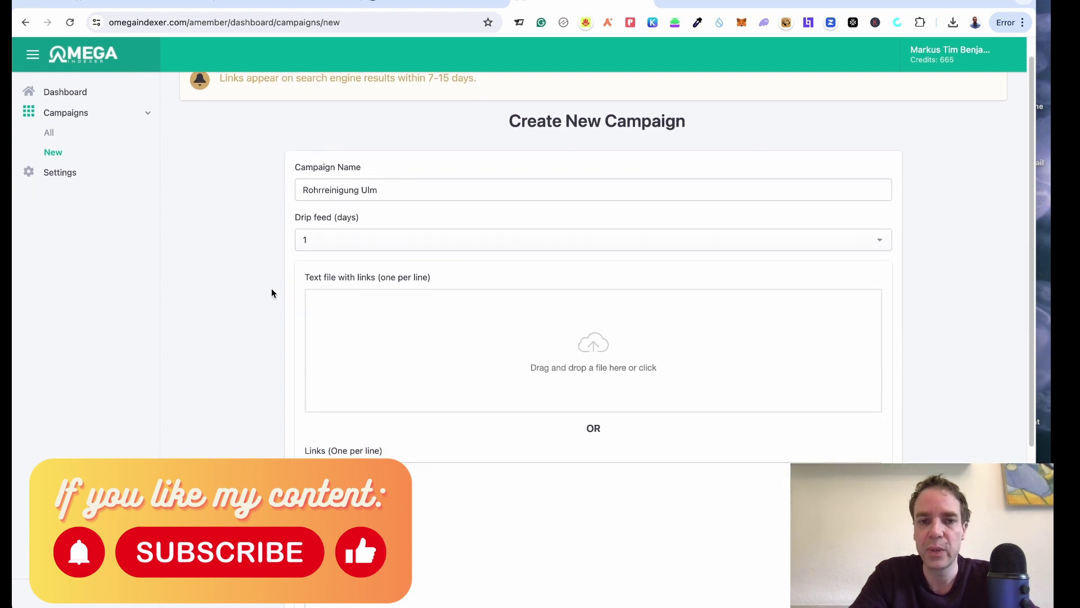
scroll(272, 293, down, 3)
scroll(275, 290, down, 3)
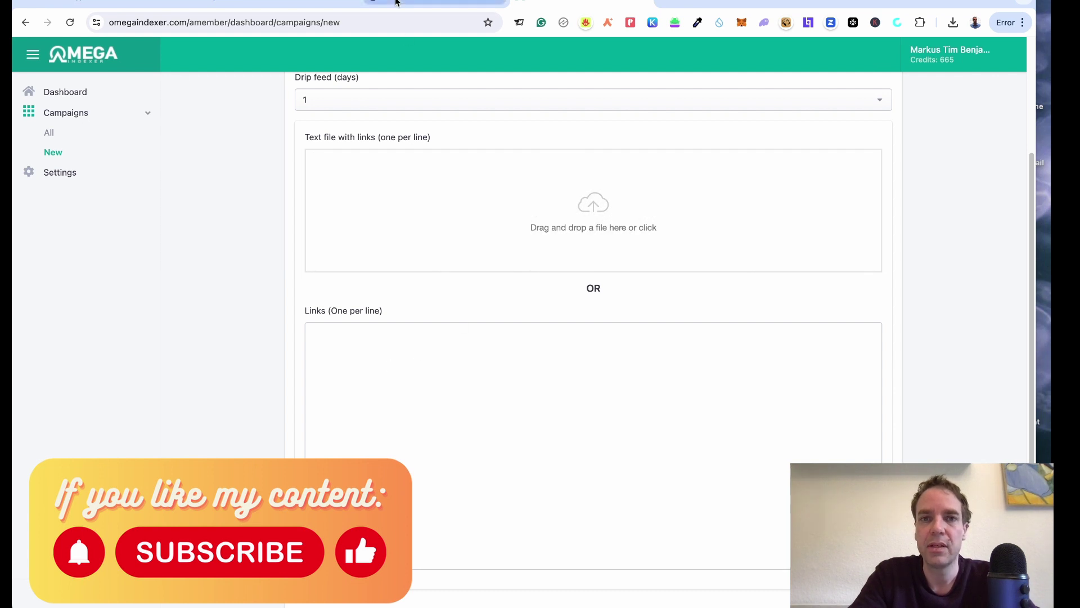
Switch to the live homepage, follow the sitemap link in its footer and open the post sitemap.
click(395, 2)
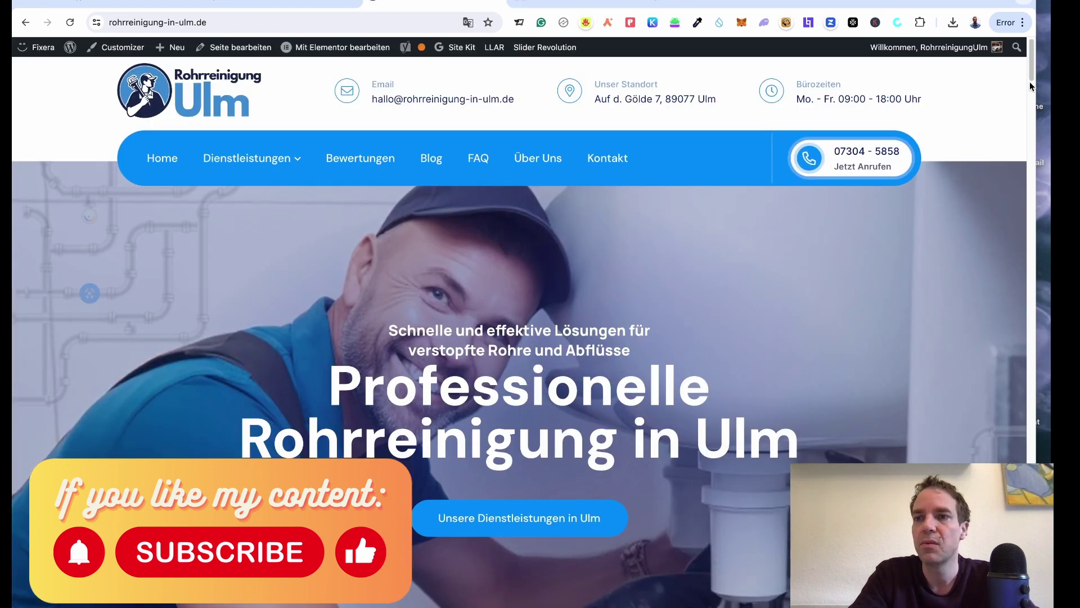
scroll(1038, 104, down, 3)
scroll(1038, 104, down, 15)
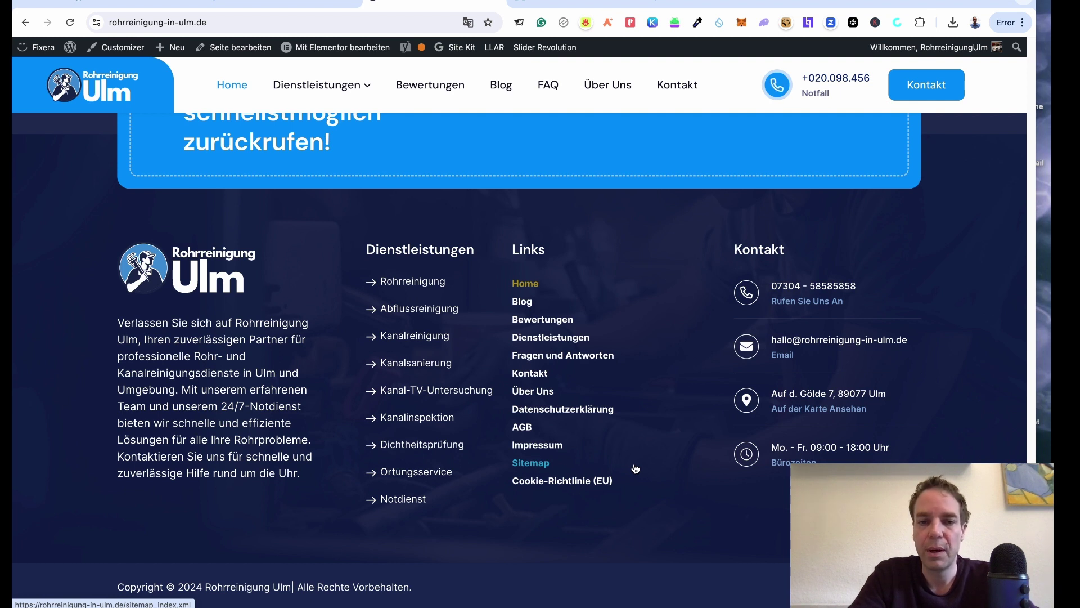
click(538, 464)
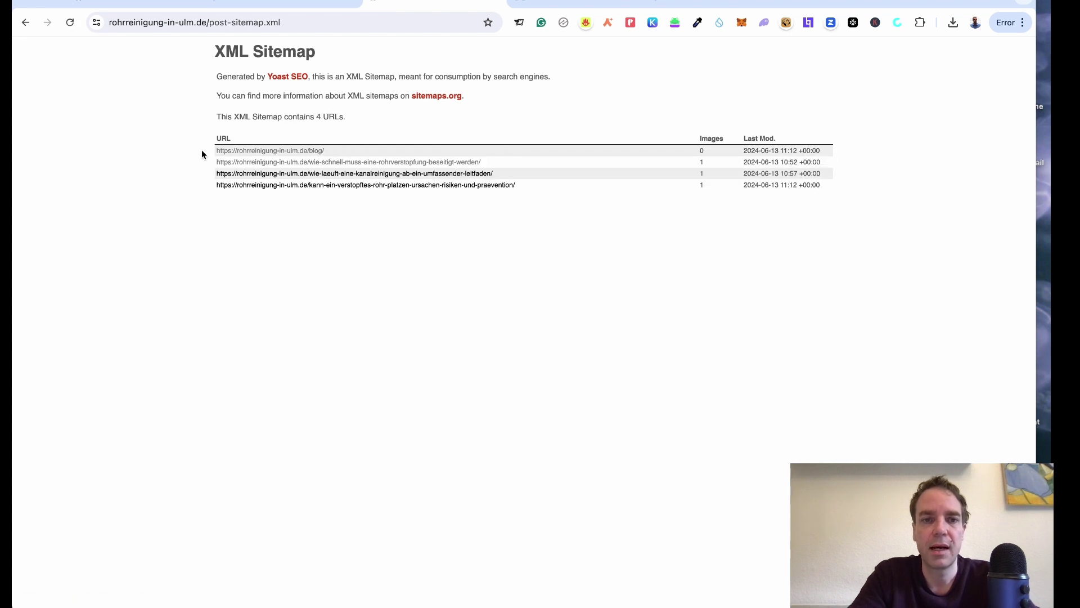
Copy the URL list from the post sitemap and paste it into the links of the new Omega Indexer campaign.
drag(211, 136, 545, 187)
key(super+c)
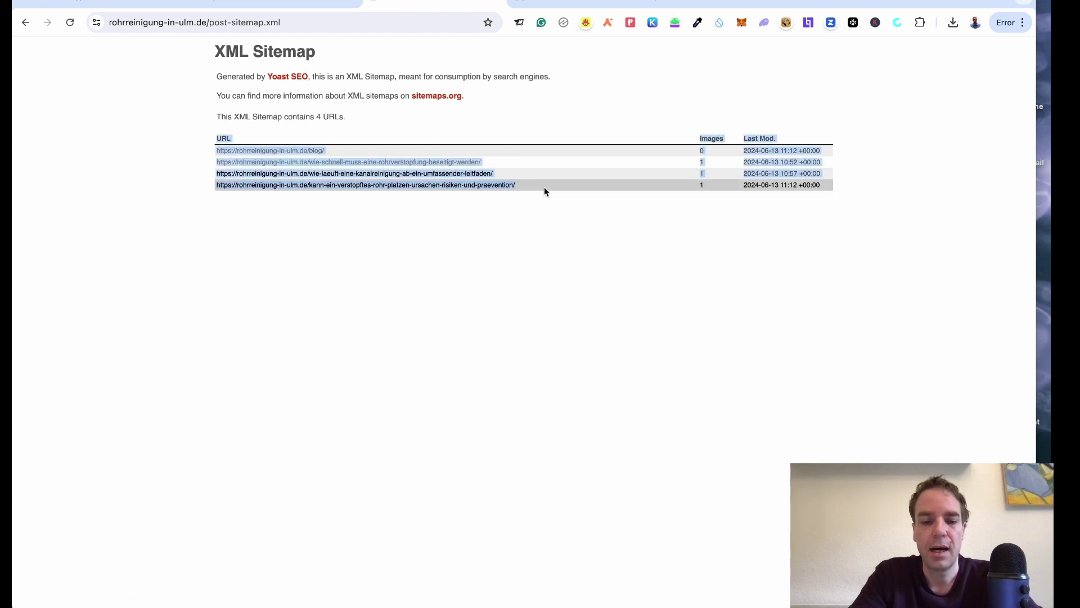
click(566, 4)
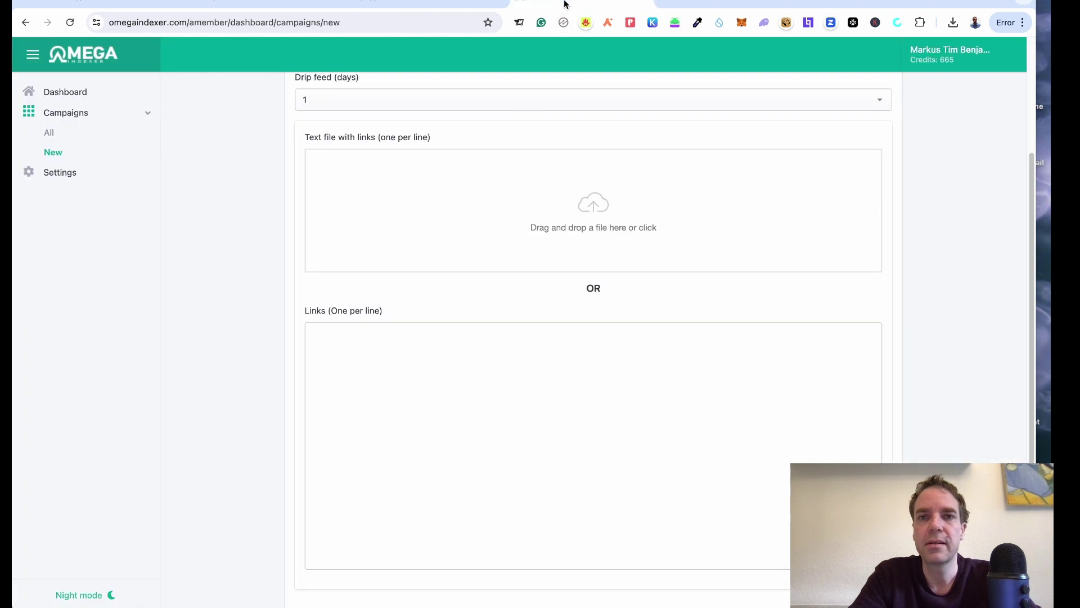
click(453, 348)
key(super+v)
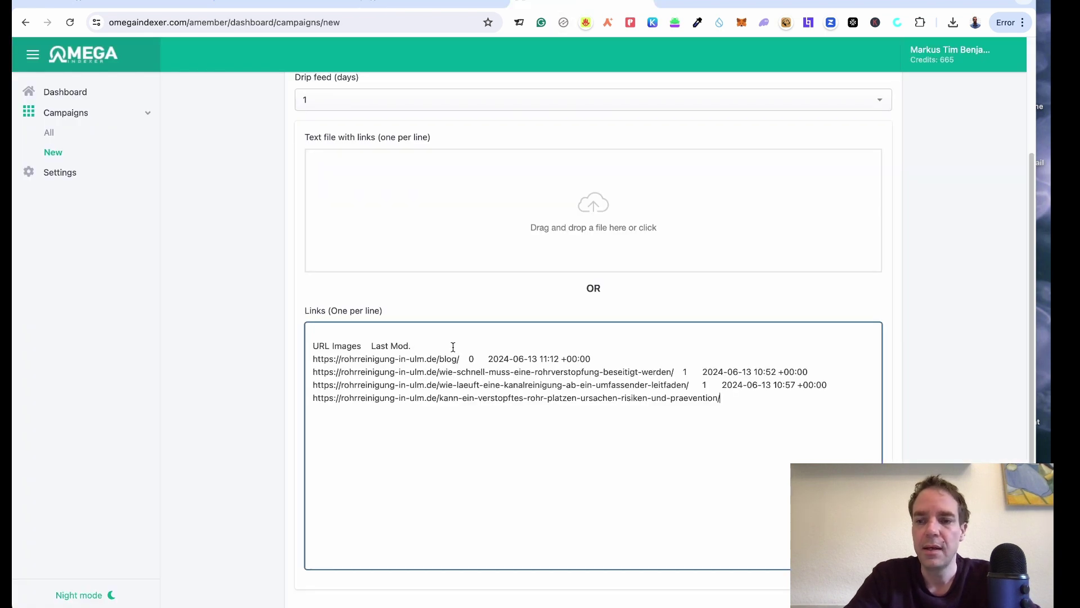
Go back to the site's sitemap index and open page-sitemap.xml.
click(456, 5)
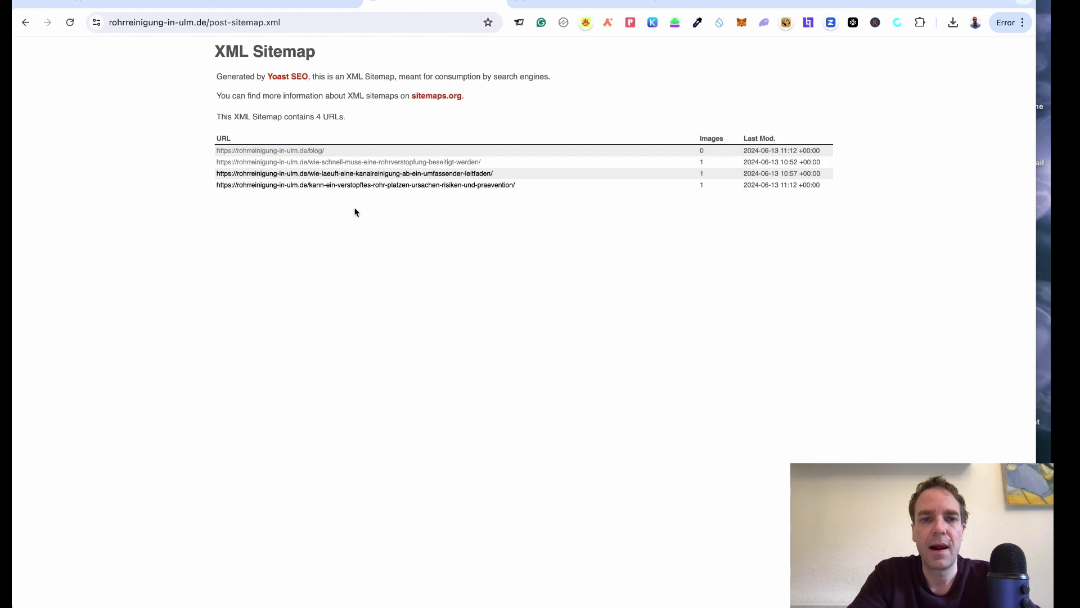
key(super+bracketleft)
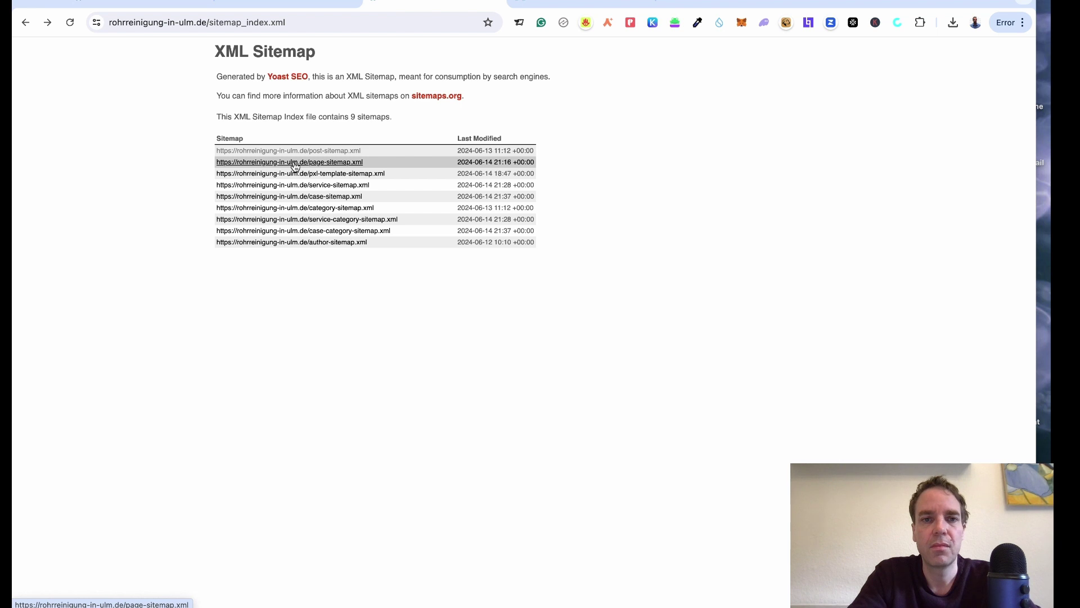
click(311, 163)
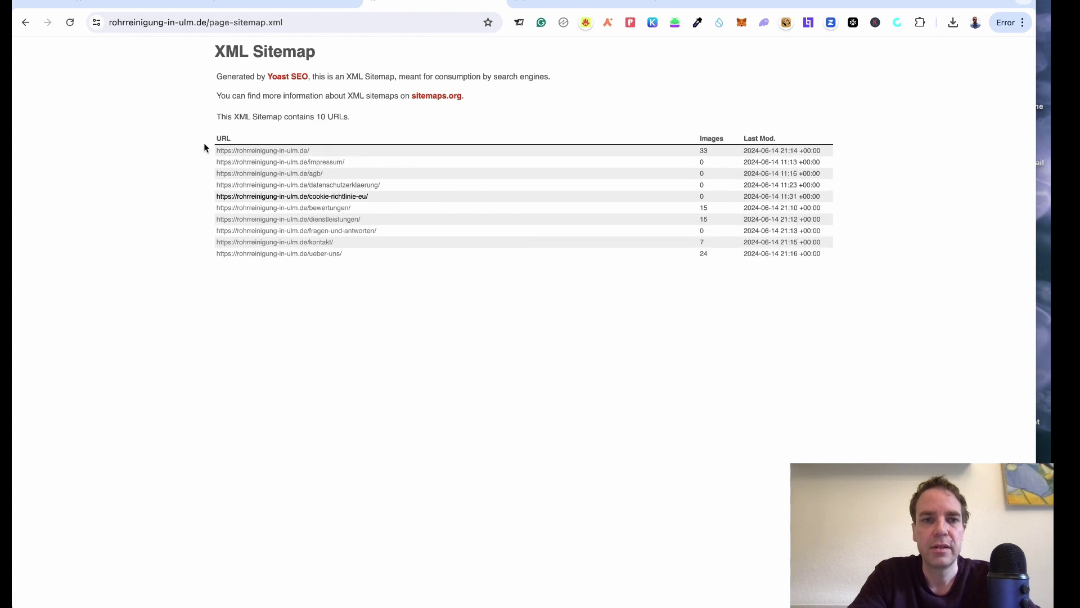
Copy the URL list from the page sitemap and paste it below the post links in the Omega Indexer campaign.
drag(204, 143, 341, 253)
key(super+c)
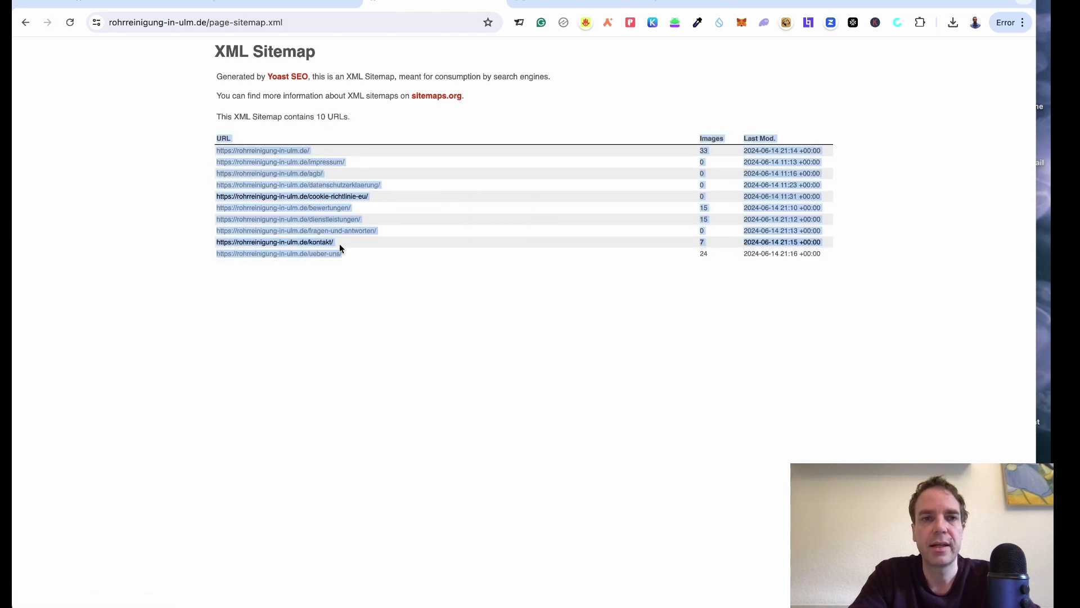
click(515, 12)
key(super+v)
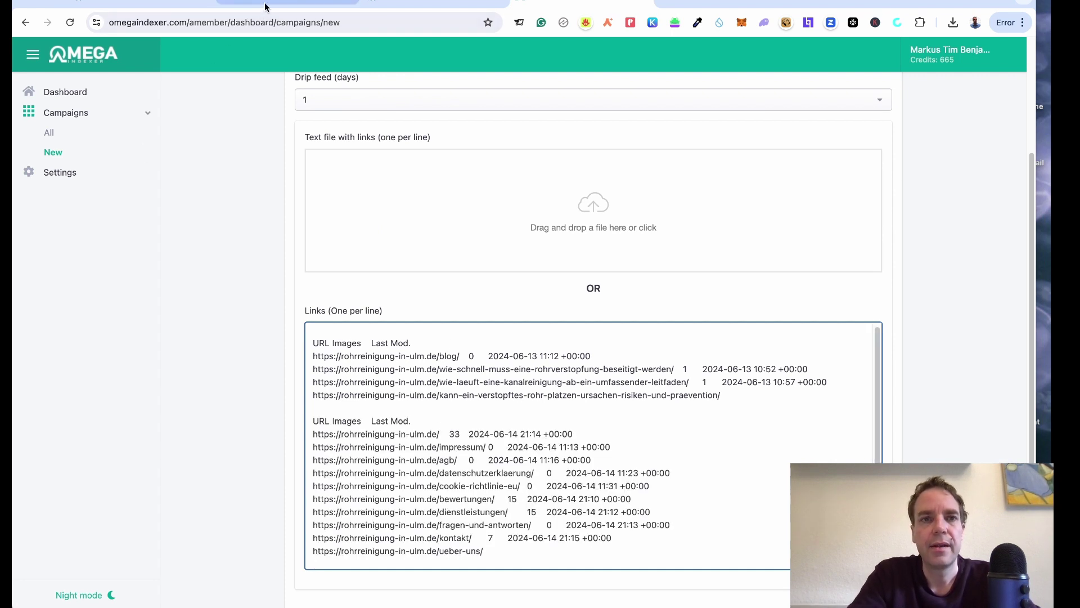
Open service-sitemap.xml from the site's sitemap index and add its URL list to the end of the campaign links.
click(403, 5)
click(52, 182)
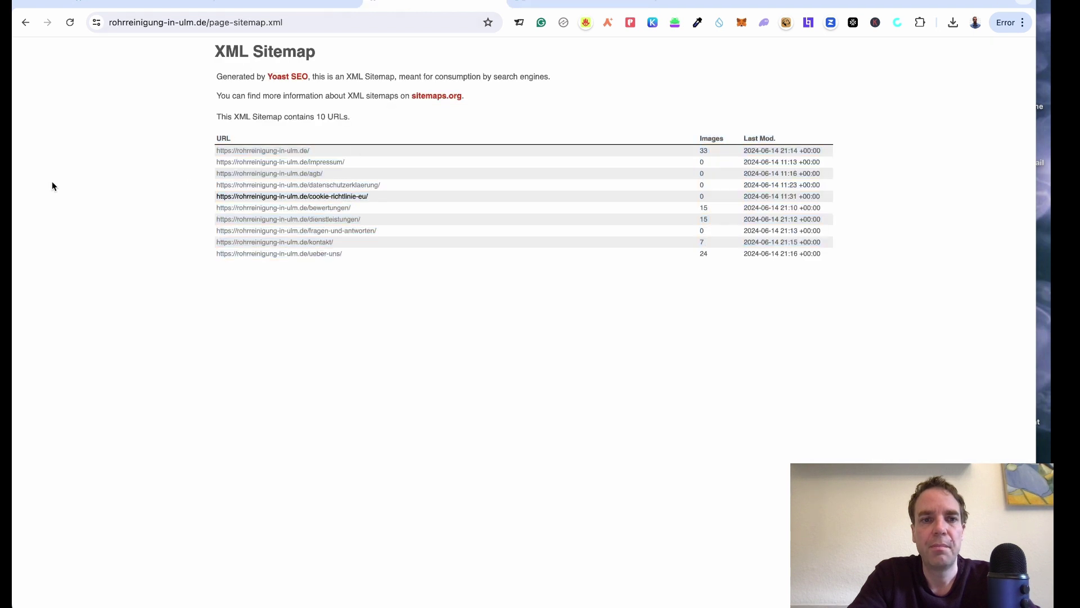
key(super+bracketleft)
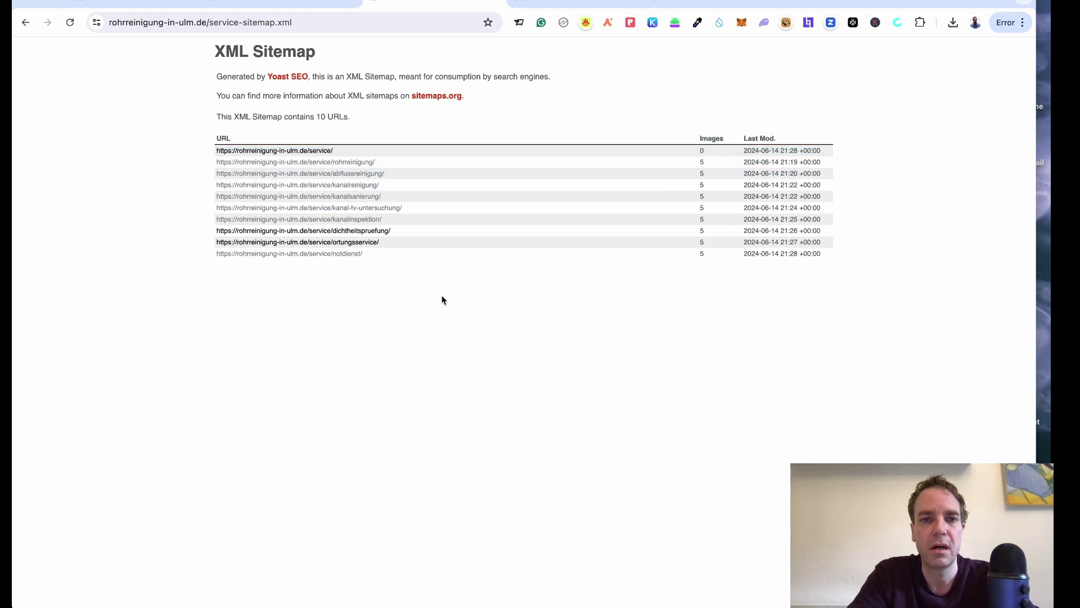
drag(442, 296, 388, 254)
key(super+c)
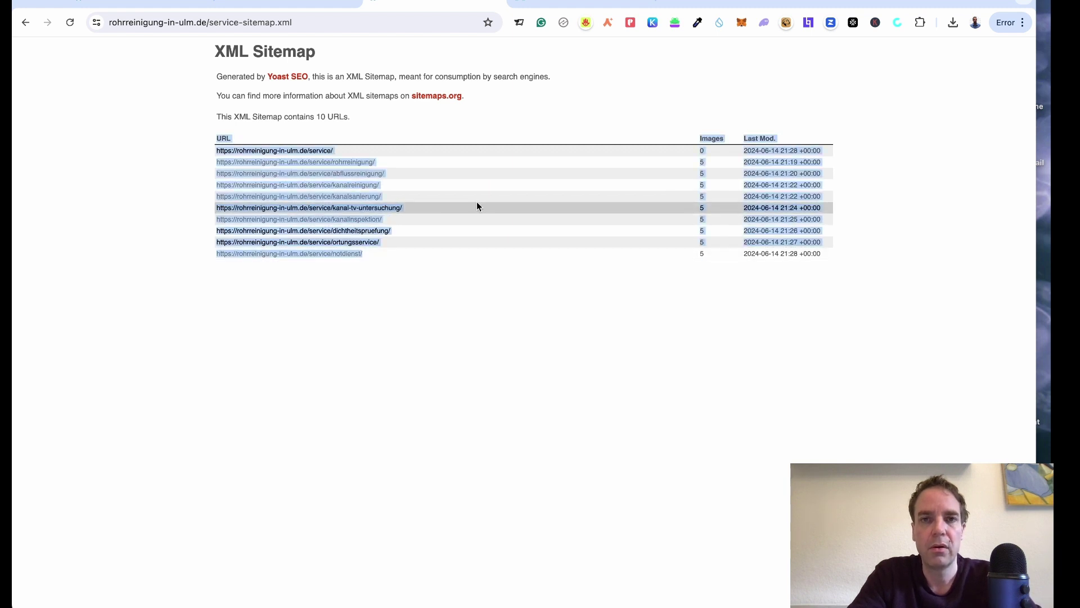
click(579, 4)
key(super+v)
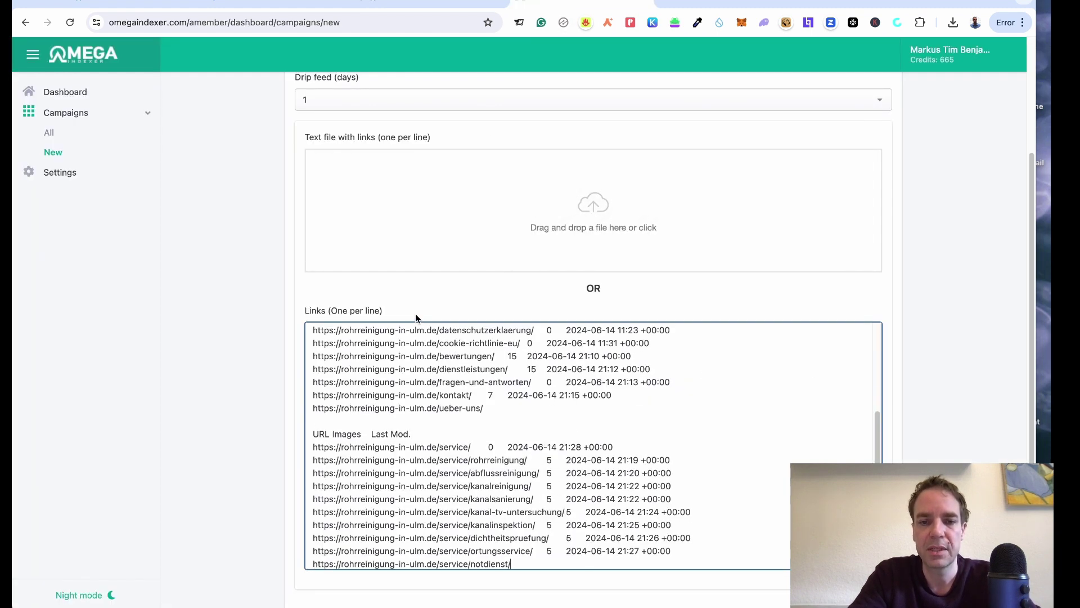
key(Return)
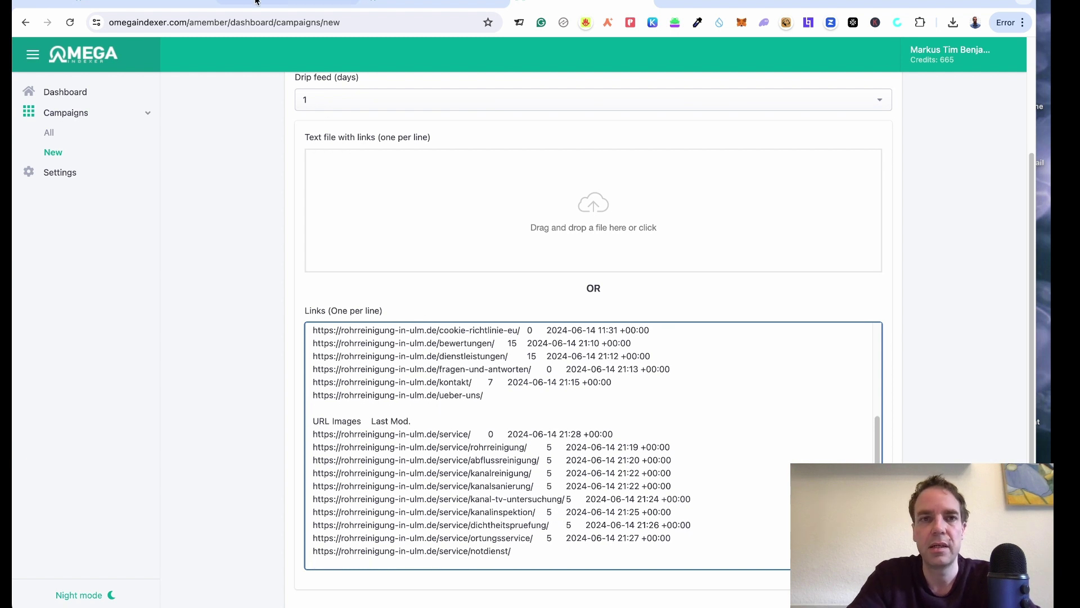
Open case-sitemap.xml from the sitemap index and add its URL list below the service links in the campaign.
click(431, 7)
key(super+Left)
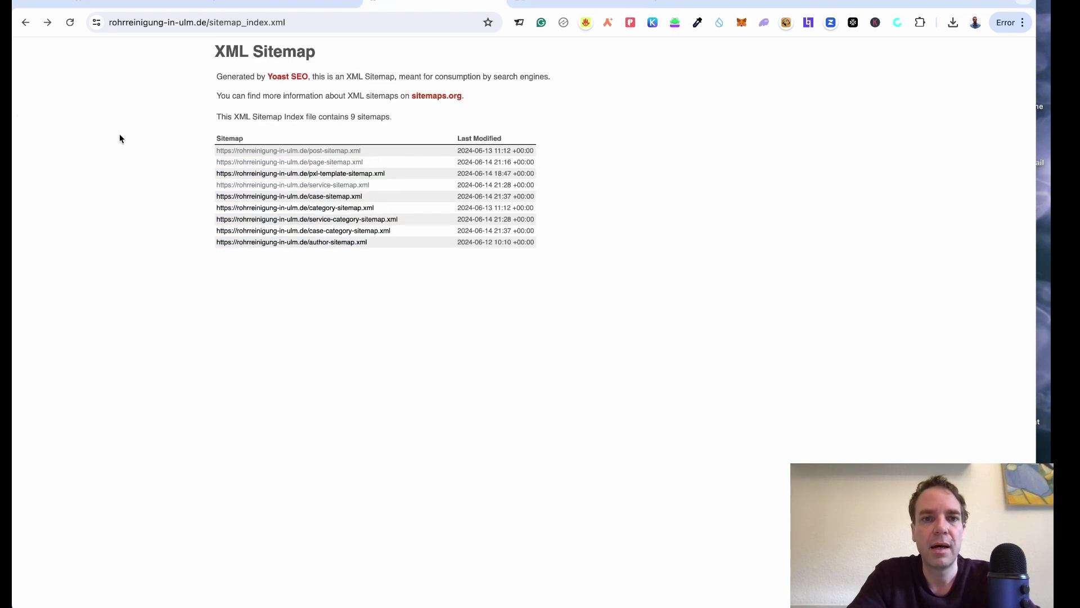
click(347, 197)
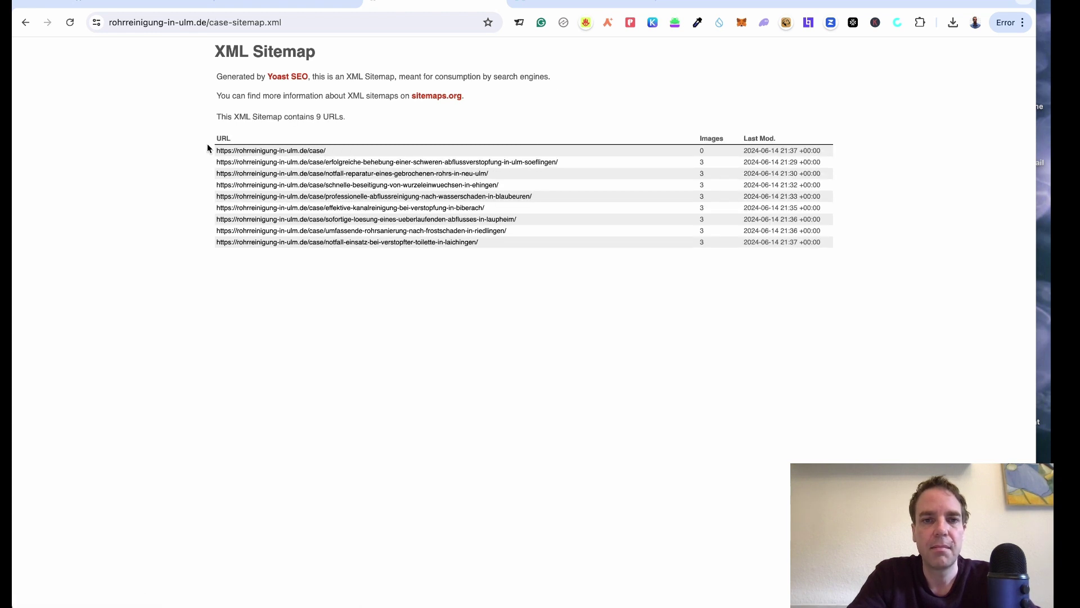
drag(208, 147, 506, 249)
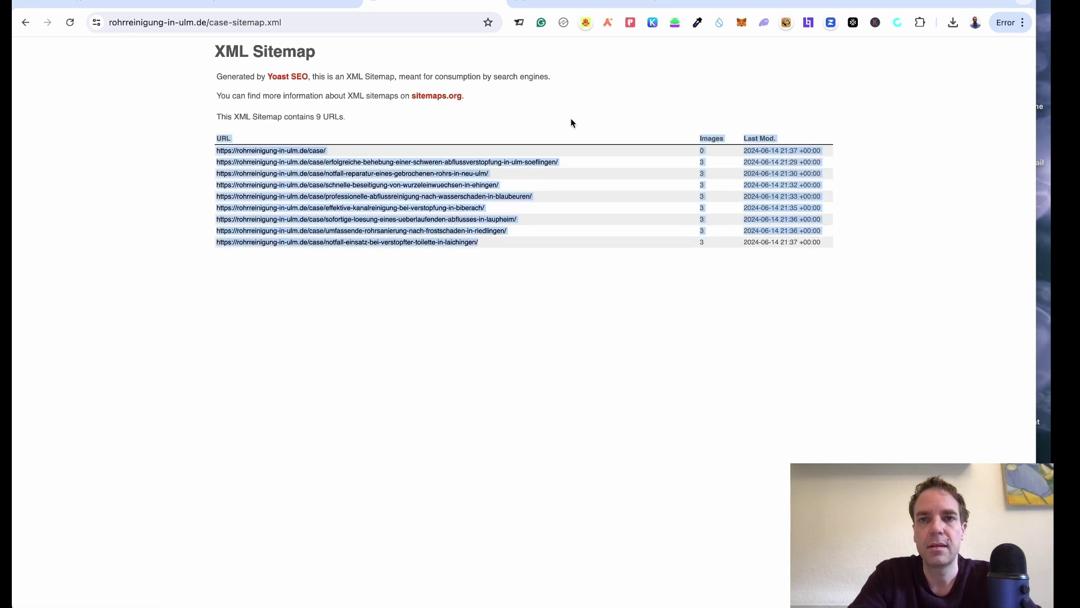
click(585, 3)
key(super+v)
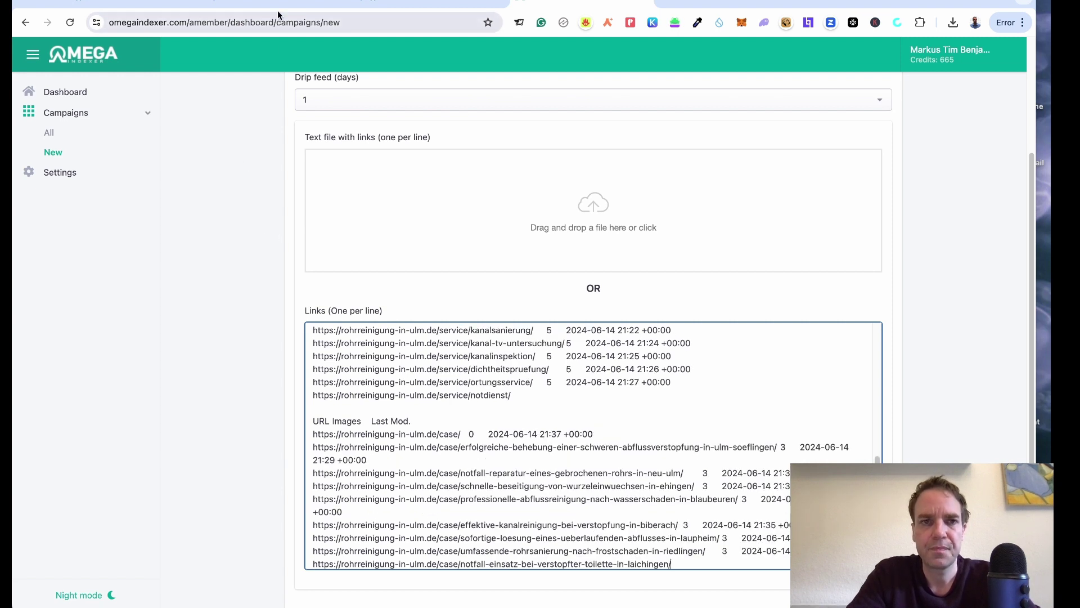
Check the contents of category-sitemap.xml and return to the sitemap index.
click(428, 5)
click(33, 138)
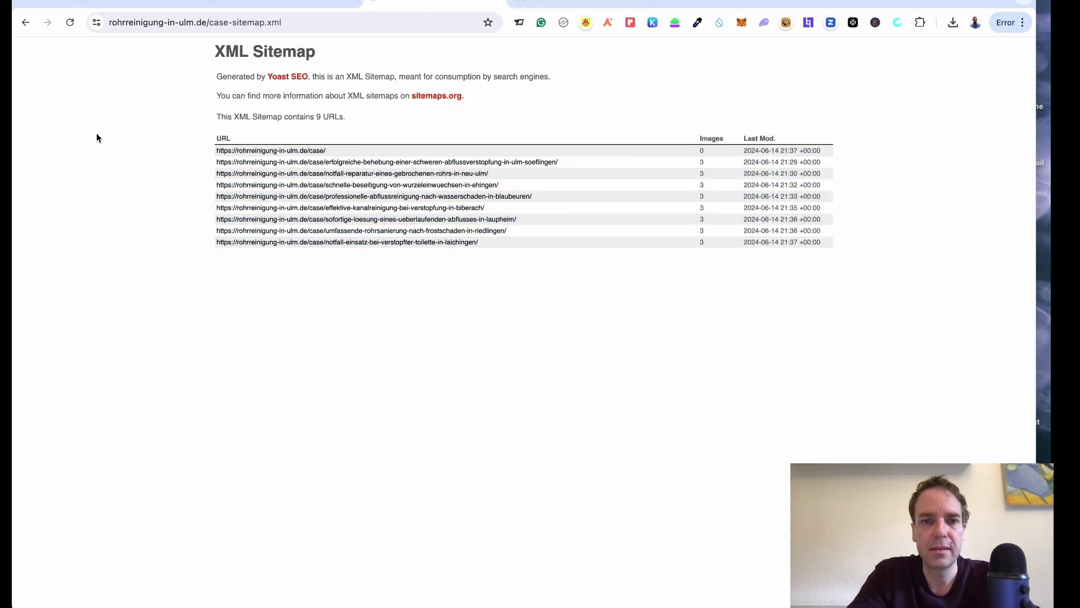
key(super+bracketleft)
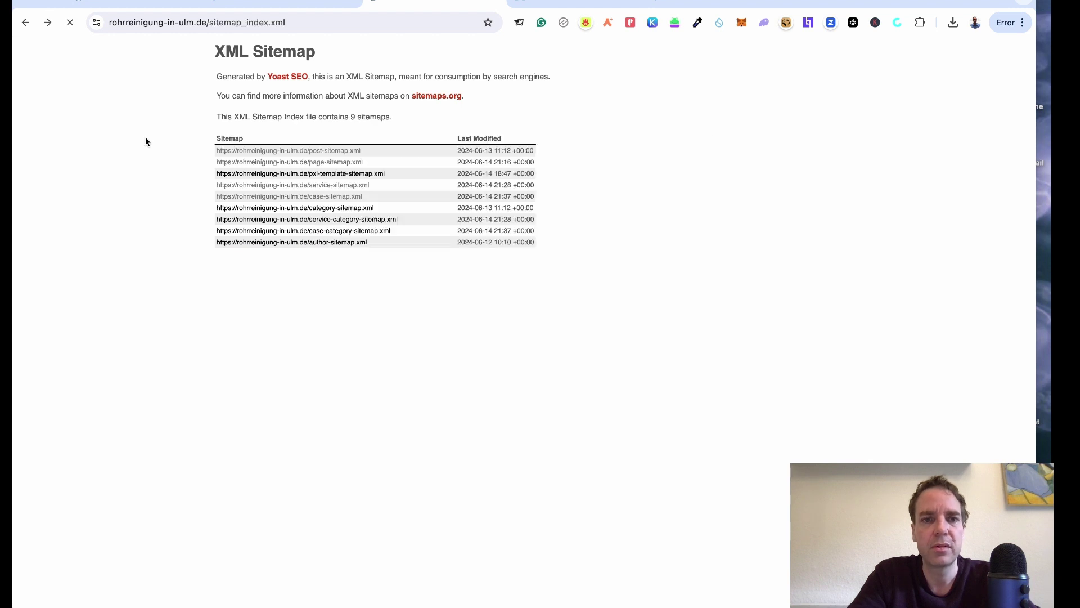
click(314, 212)
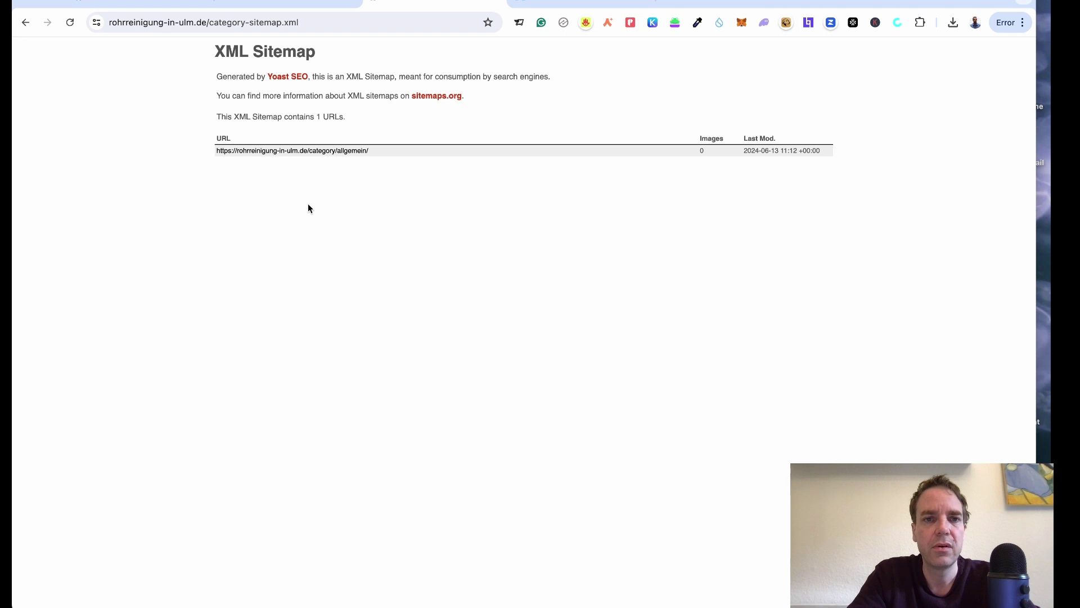
key(super+bracketleft)
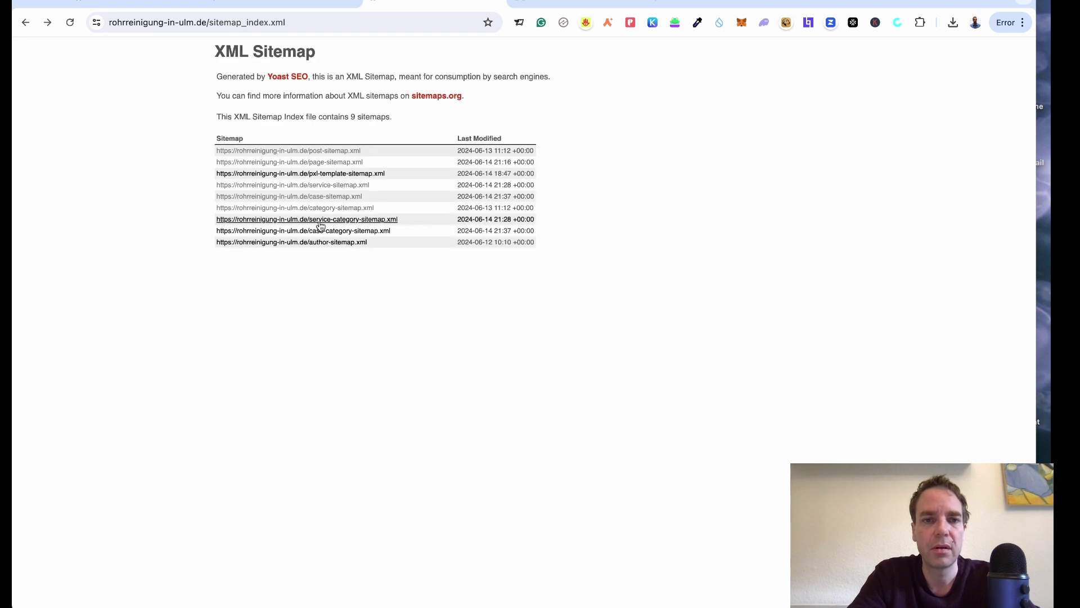
Open service-category-sitemap.xml, copy its URL list and paste it on a new line below the campaign's case links.
click(320, 221)
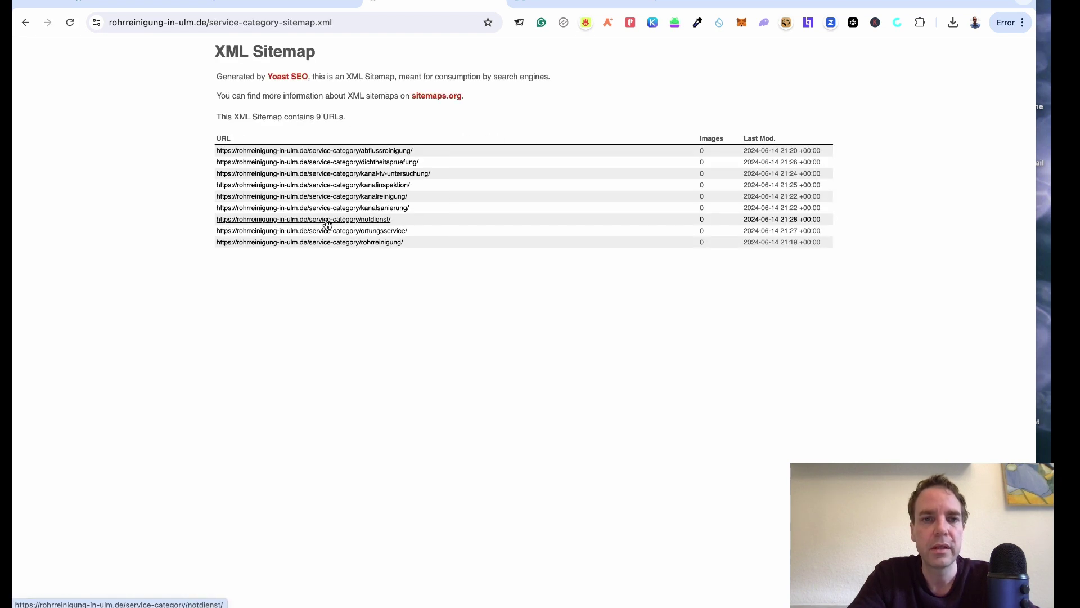
drag(171, 160, 406, 250)
key(ctrl+c)
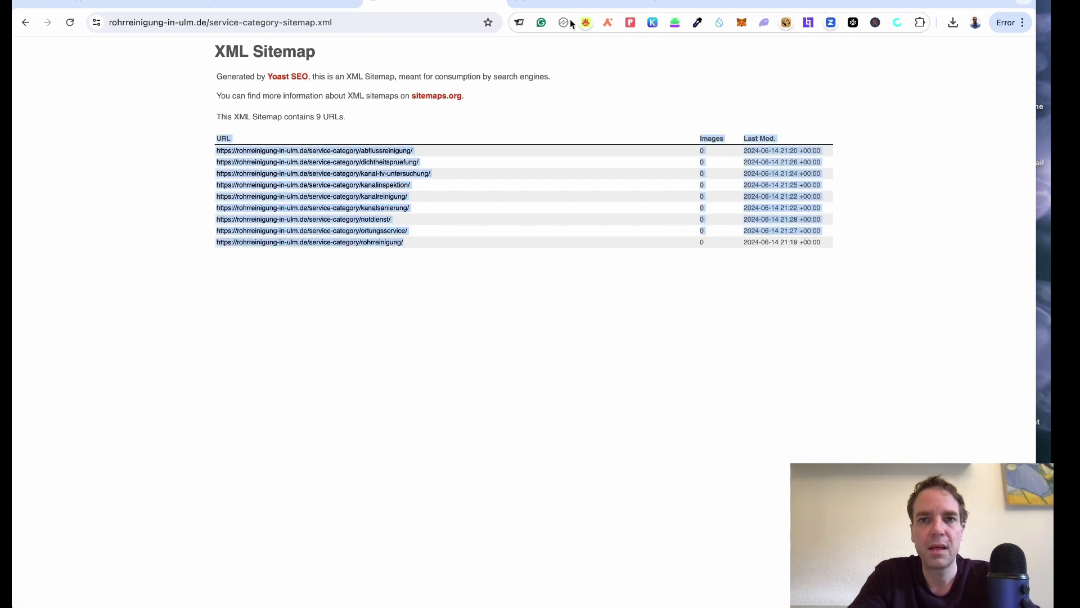
key(ctrl+Tab)
key(Return)
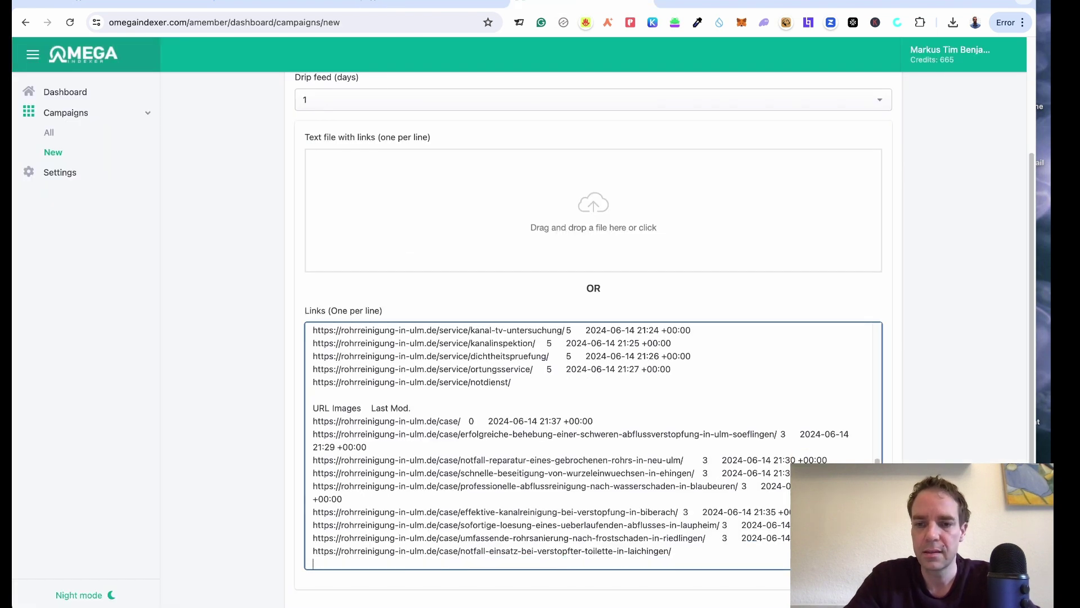
key(ctrl+v)
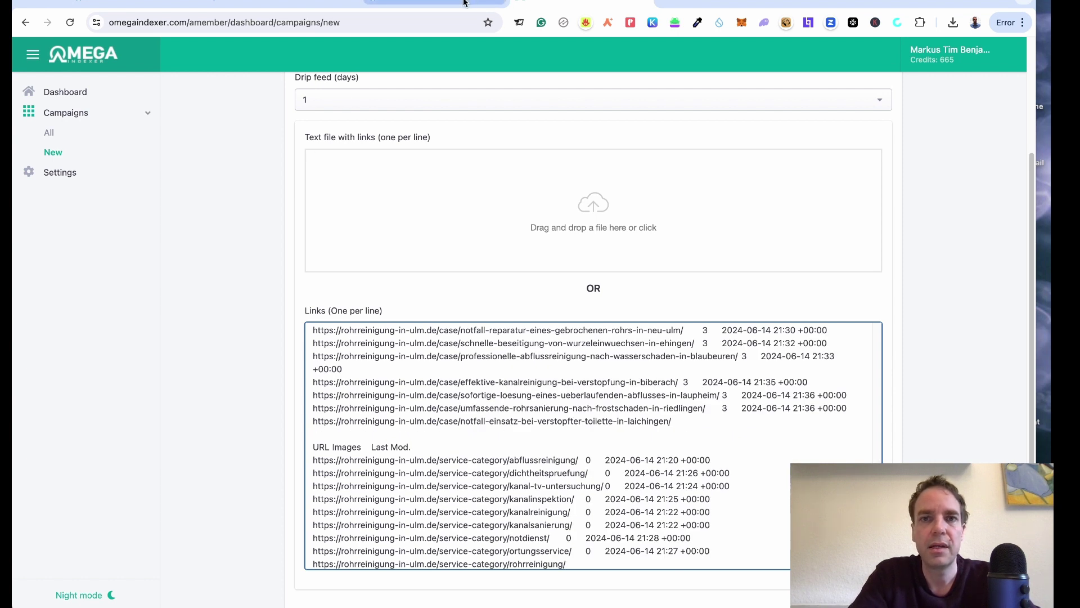
Check the contents of case-category-sitemap.xml and return to the sitemap index.
key(ctrl+shift+Tab)
key(alt+Left)
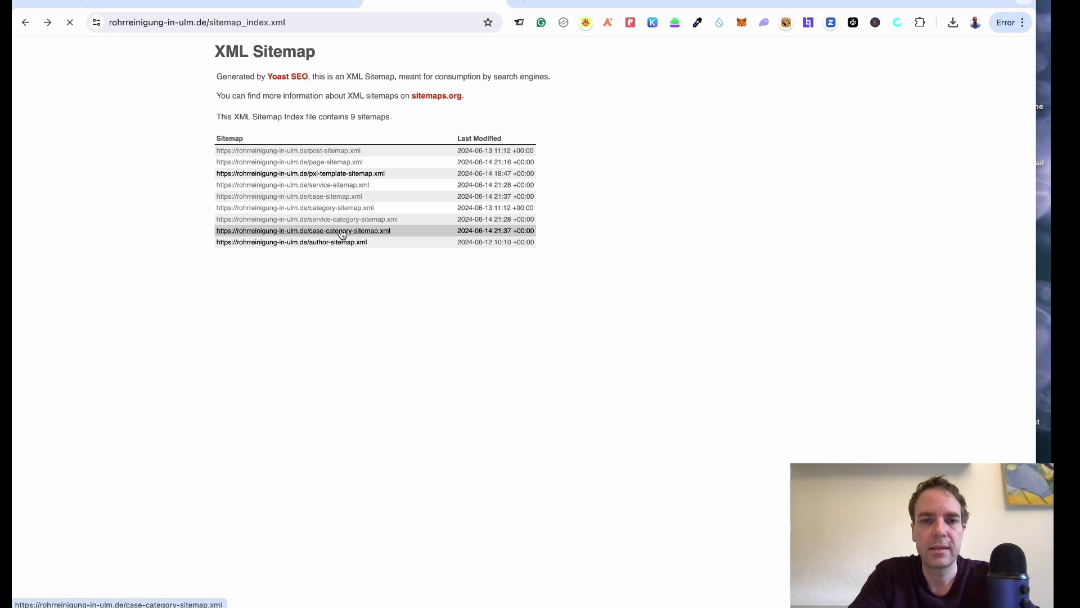
click(346, 233)
key(alt+Left)
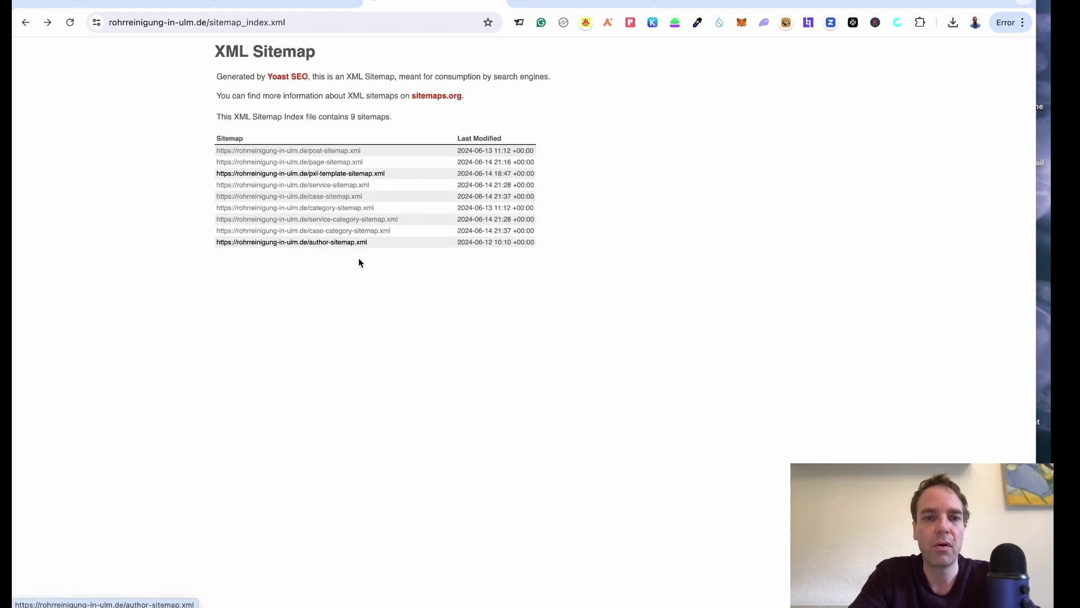
Return to the Omega Indexer campaign form and enlarge the links box to show more of the list.
click(563, 3)
scroll(593, 338, down, 2)
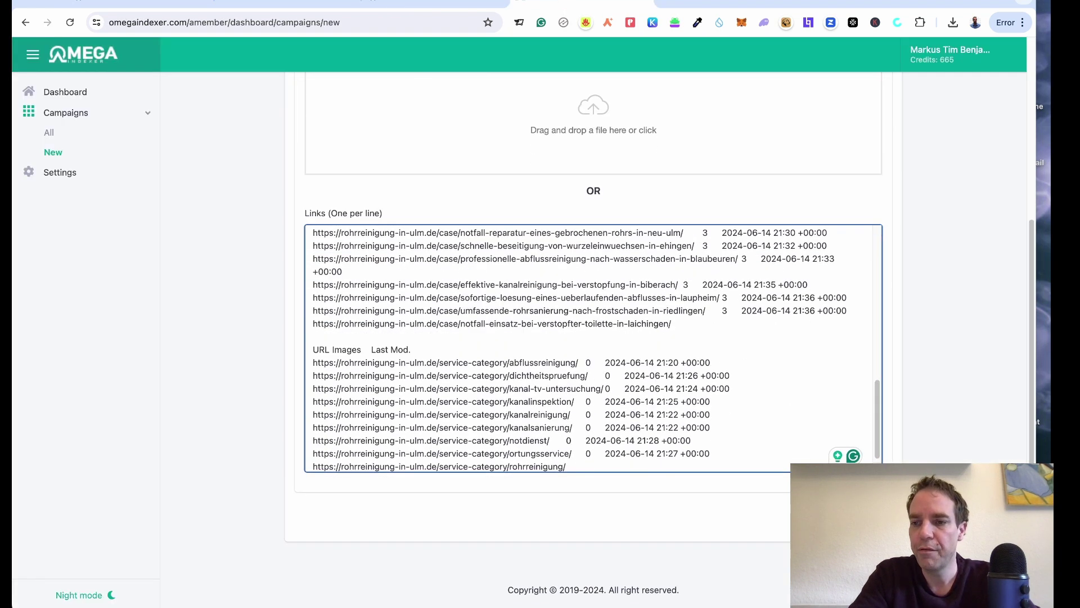
drag(878, 468, 878, 588)
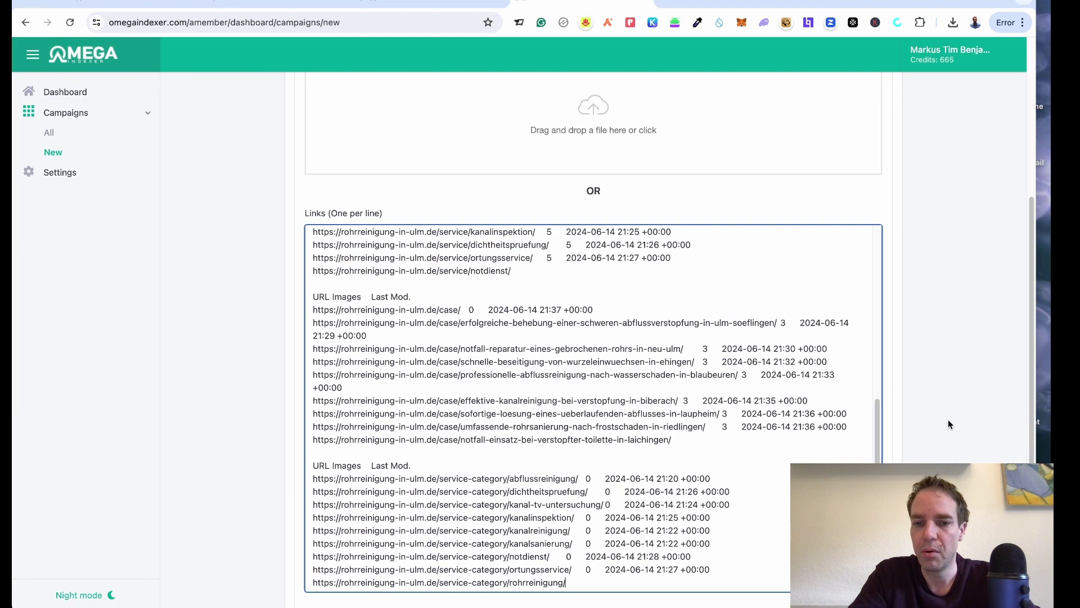
scroll(951, 424, down, 2)
drag(878, 470, 878, 553)
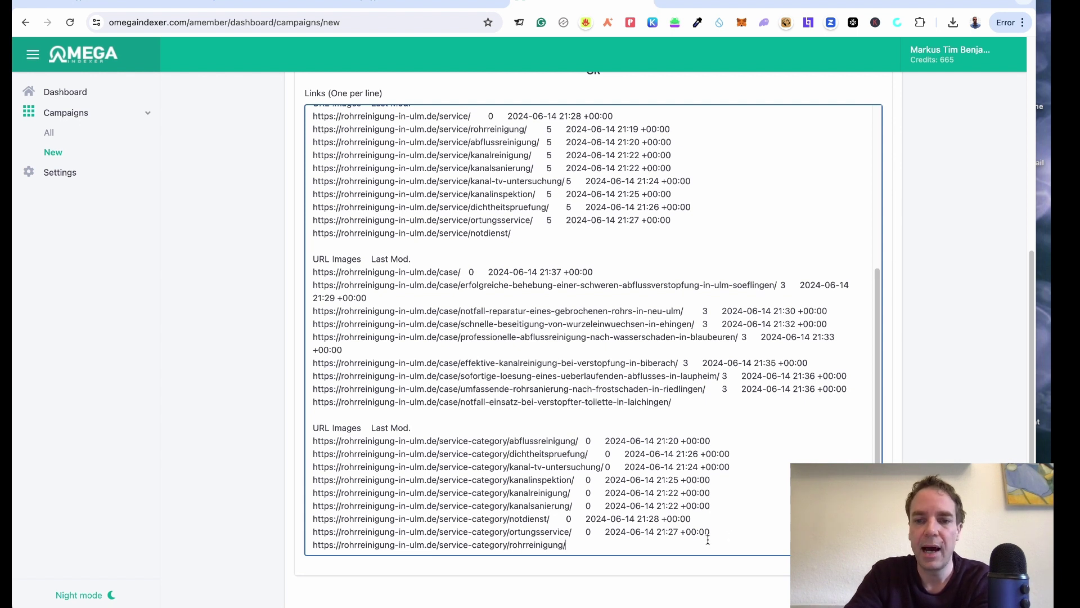
Delete the image counts and modification dates after the service-category URLs, from ortungsservice up to abflussreinigung.
drag(710, 534, 573, 532)
key(BackSpace)
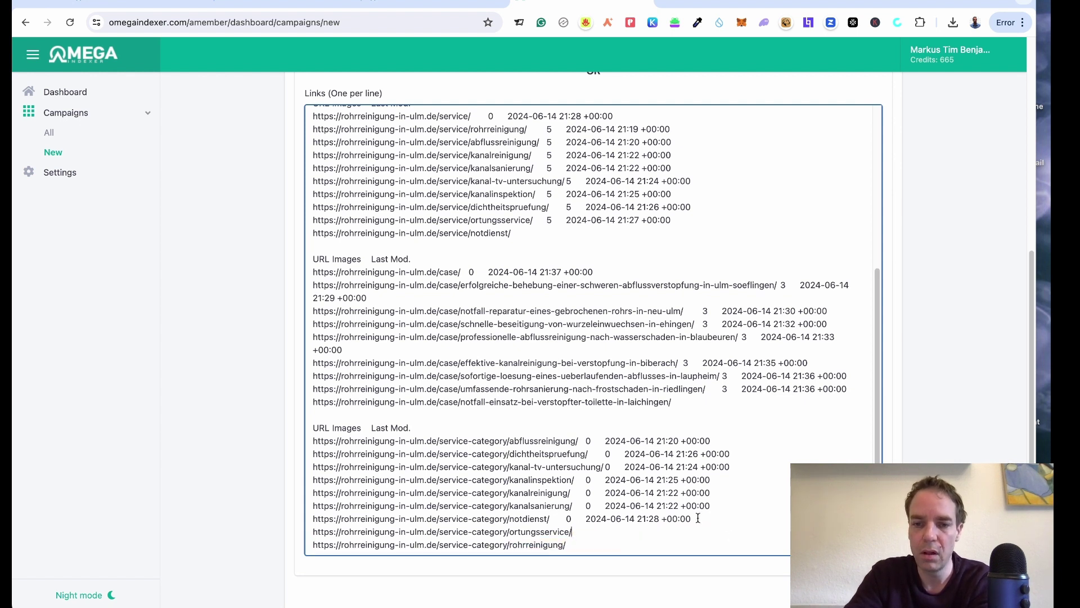
drag(698, 517, 549, 518)
key(BackSpace)
drag(714, 507, 573, 508)
key(BackSpace)
drag(712, 494, 577, 494)
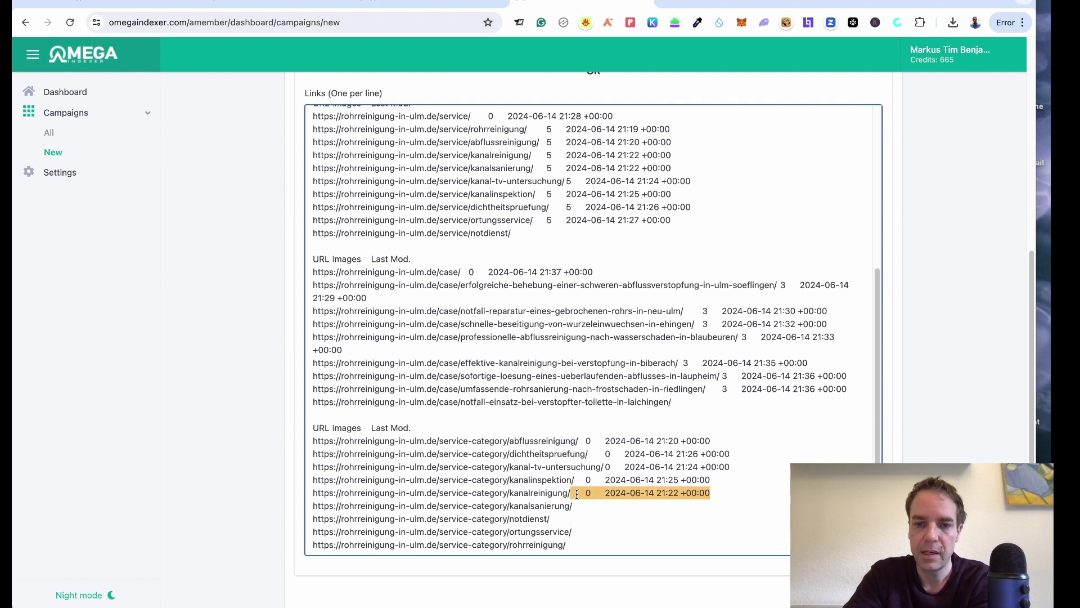
key(BackSpace)
drag(711, 479, 574, 484)
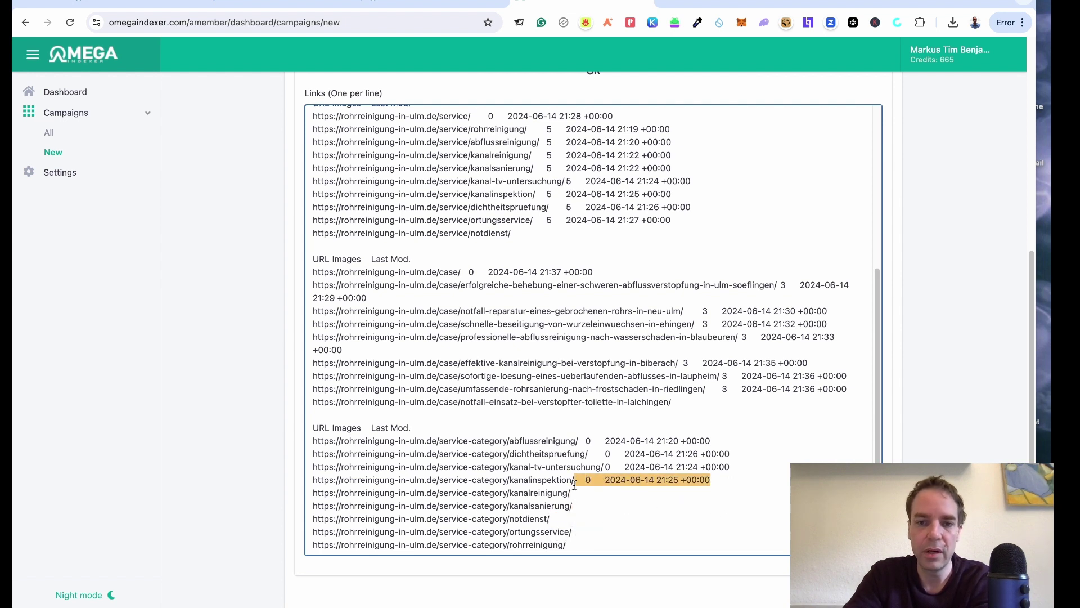
key(BackSpace)
drag(730, 466, 603, 468)
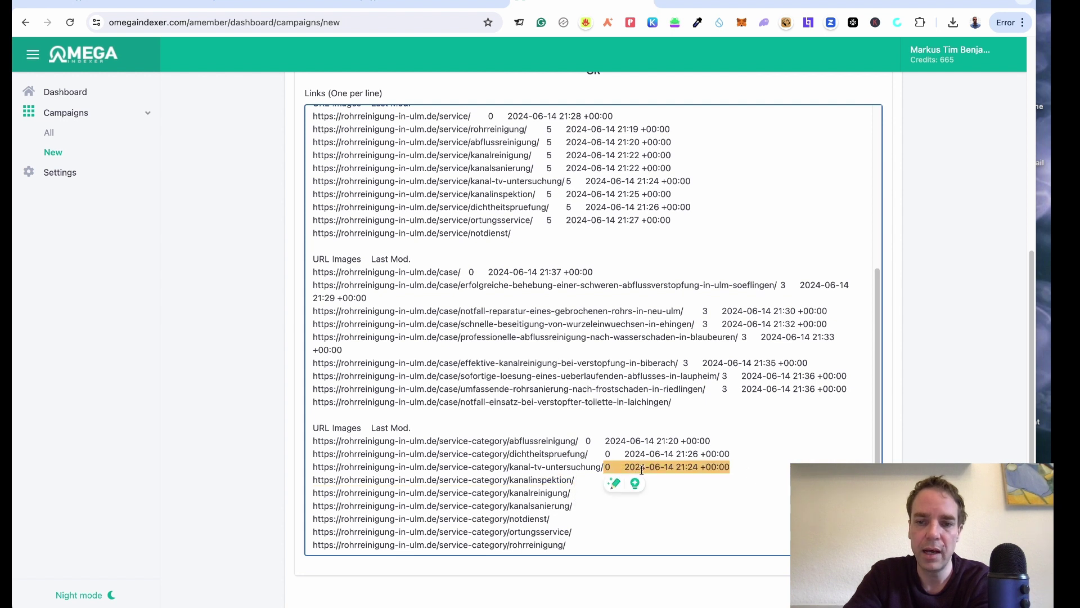
key(BackSpace)
drag(731, 453, 586, 459)
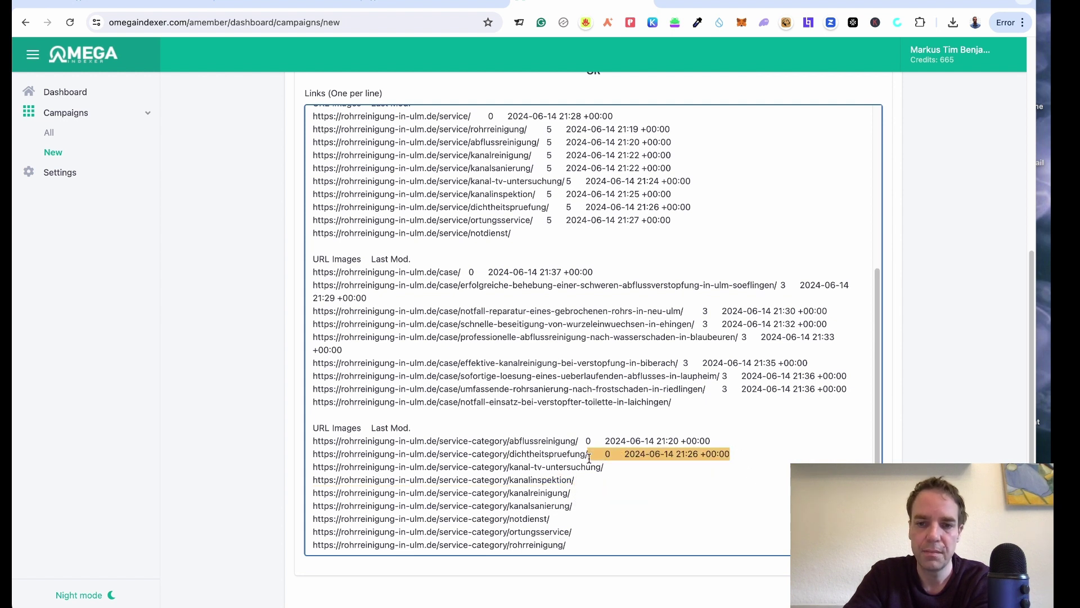
key(BackSpace)
drag(730, 442, 580, 442)
key(BackSpace)
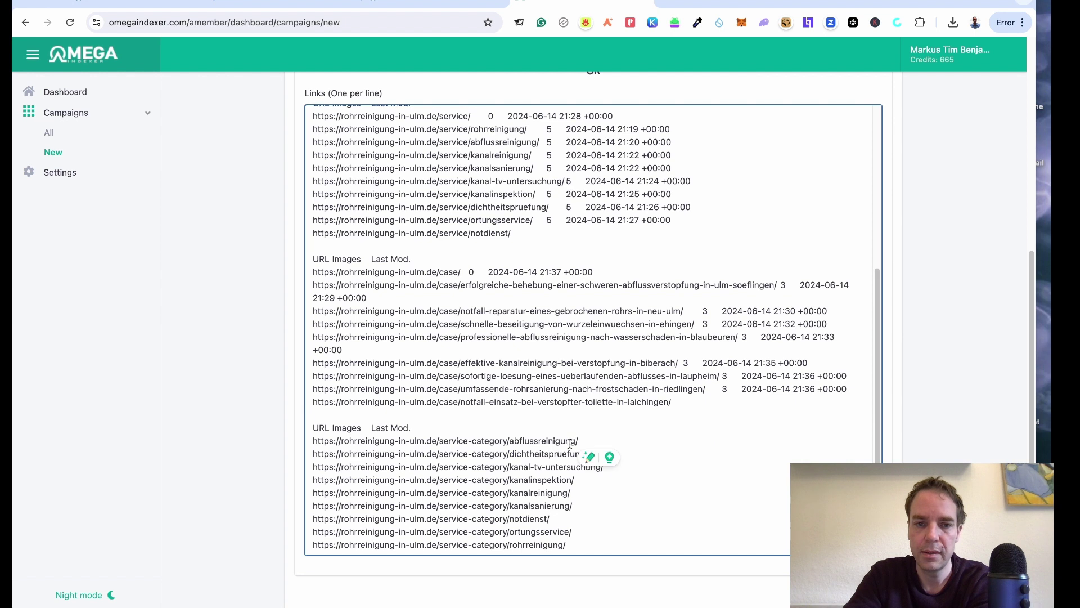
Remove the "URL Images Last Mod." header row and the blank line between the case and service-category links.
drag(448, 425, 318, 415)
key(BackSpace)
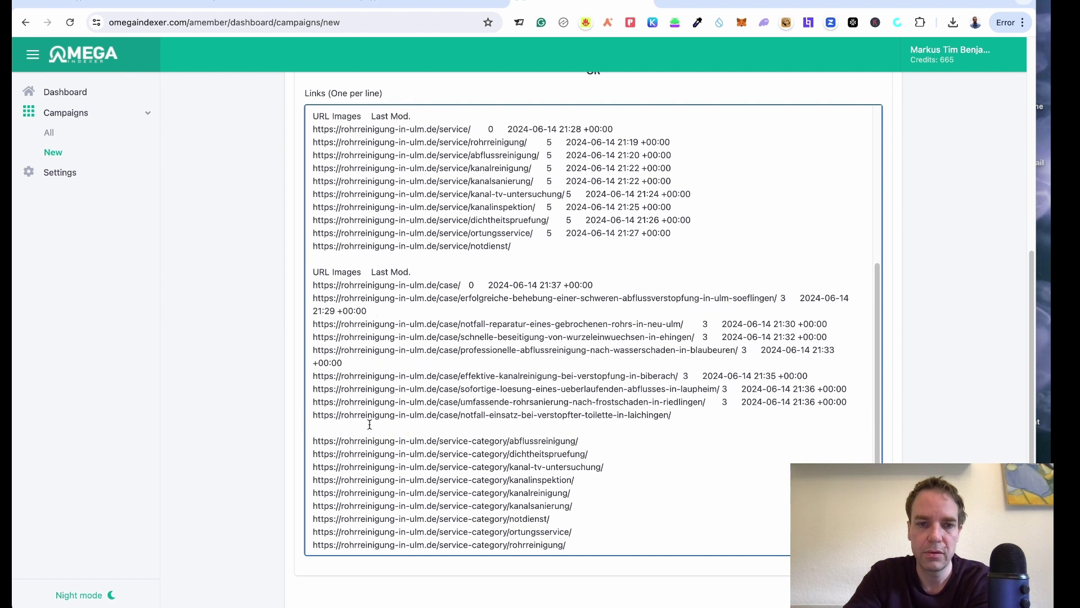
key(BackSpace)
Delete the image counts and modification dates after the individual case page URLs, from the Riedlingen case up to the Soeflingen case.
drag(852, 422, 707, 417)
key(BackSpace)
drag(857, 403, 721, 401)
key(BackSpace)
drag(863, 389, 685, 386)
key(BackSpace)
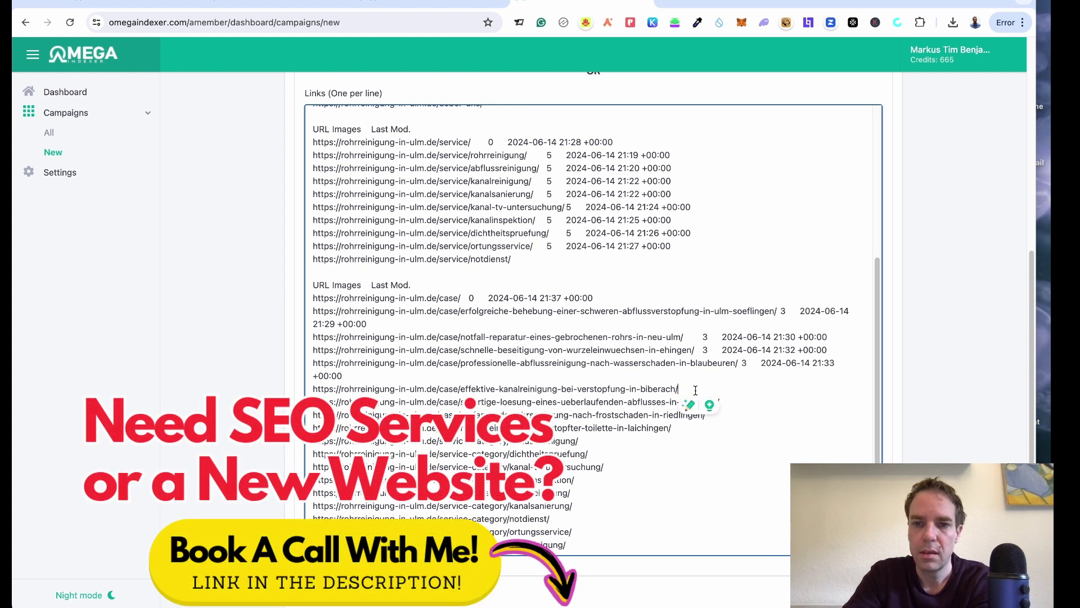
drag(556, 372, 743, 367)
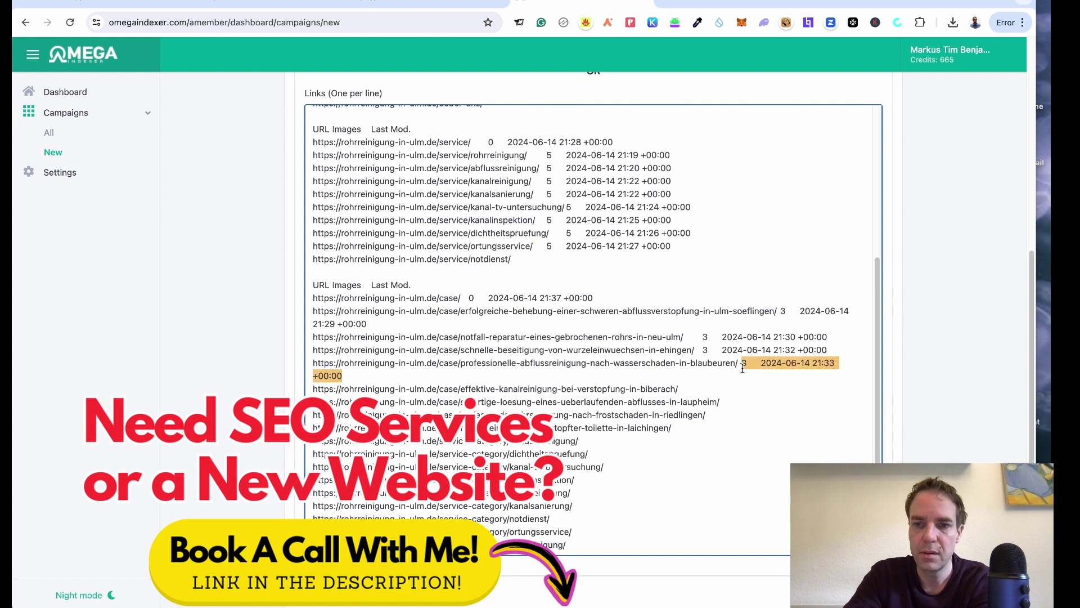
key(BackSpace)
drag(835, 364, 697, 359)
key(BackSpace)
drag(828, 350, 684, 350)
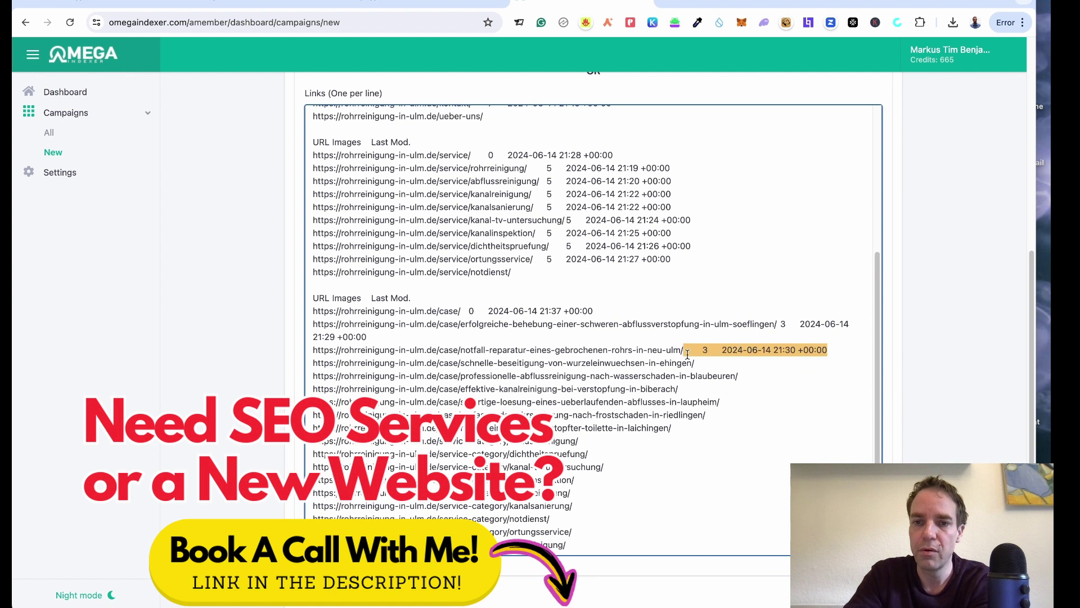
key(BackSpace)
drag(387, 341, 777, 331)
key(BackSpace)
Strip the trailing data from the main /case/ link and remove the header row and blank line above it.
drag(595, 325, 335, 295)
key(BackSpace)
key(BackSpace)
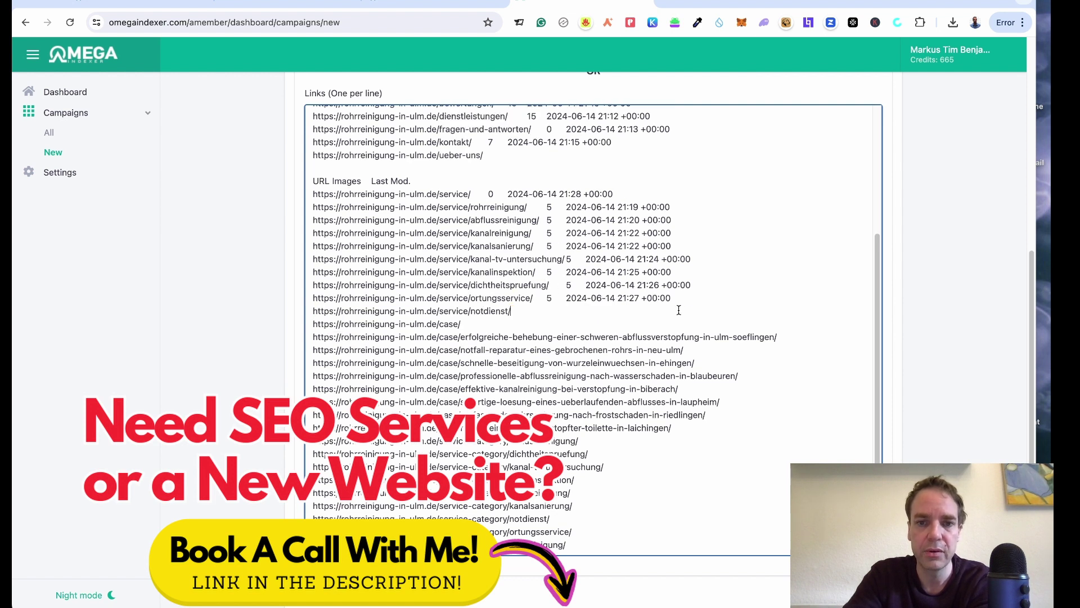
Delete the image counts and modification dates after the ortungsservice, dichtheitspruefung and kanalinspektion service URLs.
drag(700, 306, 540, 301)
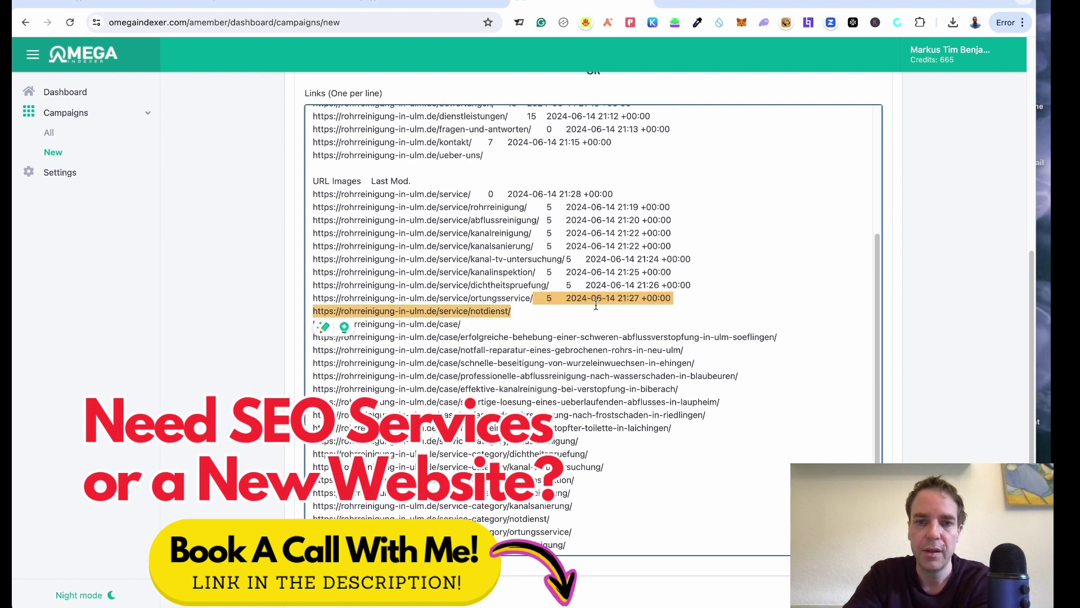
drag(690, 298, 533, 299)
key(BackSpace)
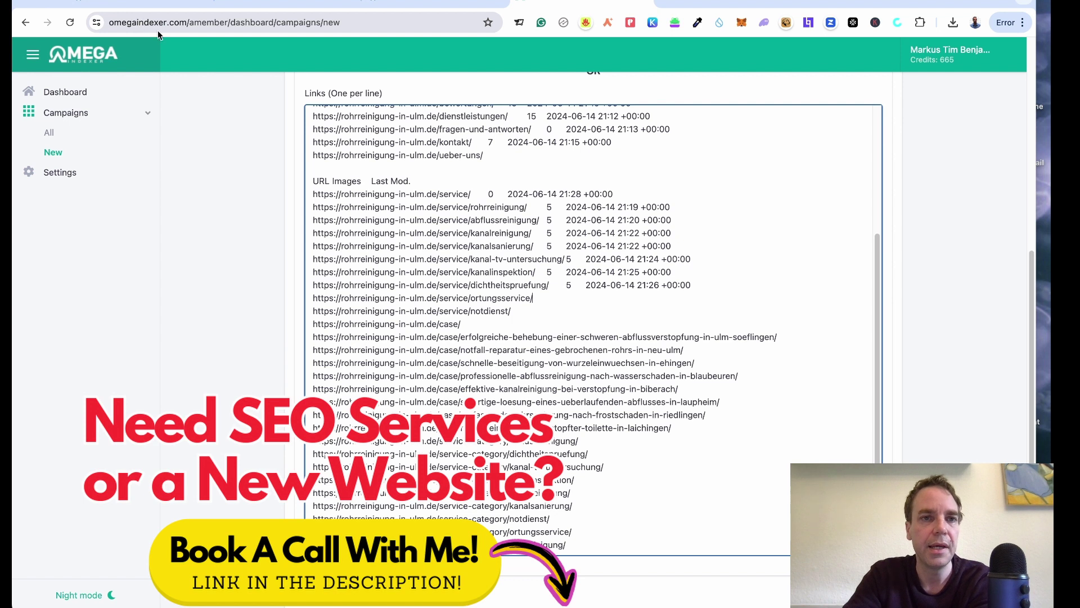
drag(707, 284, 550, 285)
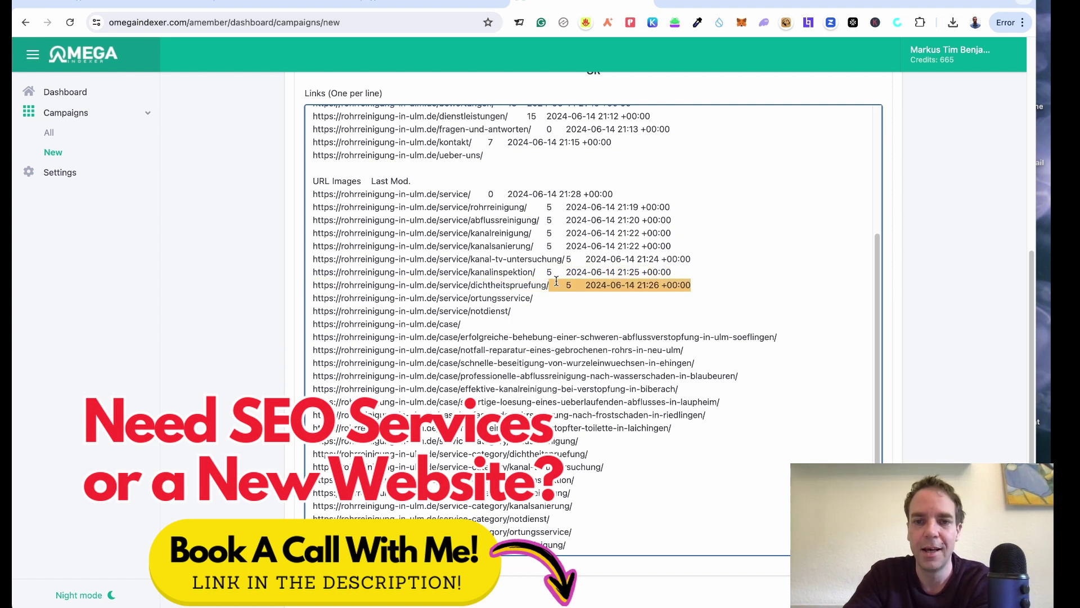
key(BackSpace)
drag(707, 263, 543, 272)
click(644, 267)
key(BackSpace)
Delete the image counts and modification dates after the kanal-tv-untersuchung and kanalsanierung service URLs.
drag(693, 259, 563, 262)
key(Up)
key(End)
key(shift+Left)
key(shift+Left)
key(shift+Left)
key(shift+Left)
key(shift+Left)
key(shift+Left)
key(shift+Left)
key(shift+Left)
key(shift+Left)
key(shift+Left)
key(shift+Left)
key(shift+Left)
key(shift+Left)
key(shift+Left)
key(shift+Left)
key(shift+Left)
key(shift+Left)
key(shift+Left)
key(shift+Left)
key(shift+Left)
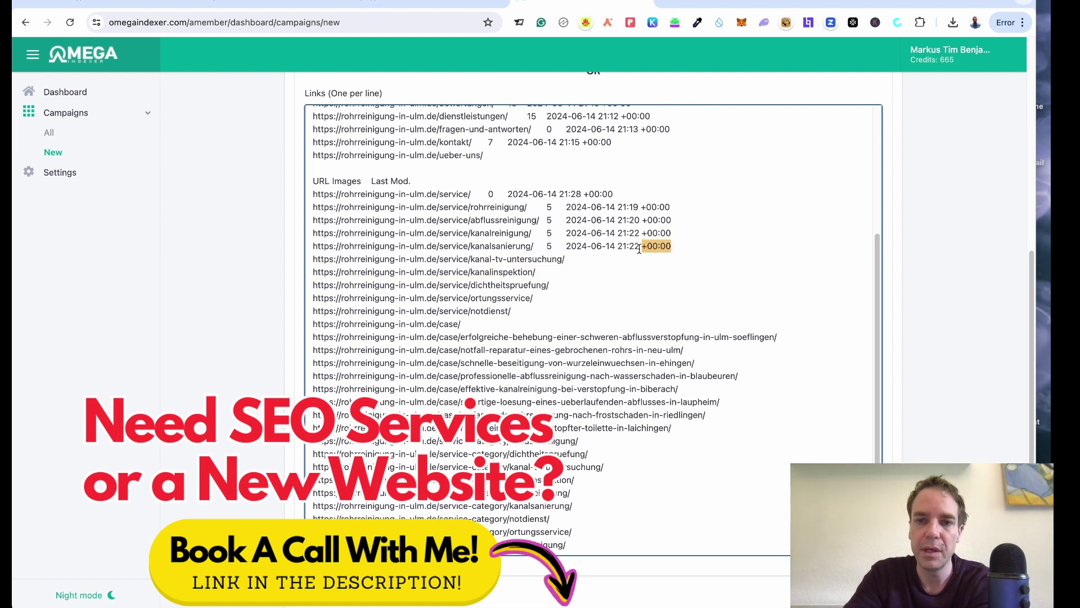
key(BackSpace)
Delete the image counts and modification dates after the kanalreinigung, abflussreinigung and rohrreinigung service URLs.
drag(711, 238, 532, 234)
key(BackSpace)
drag(673, 223, 539, 221)
key(BackSpace)
drag(694, 208, 532, 206)
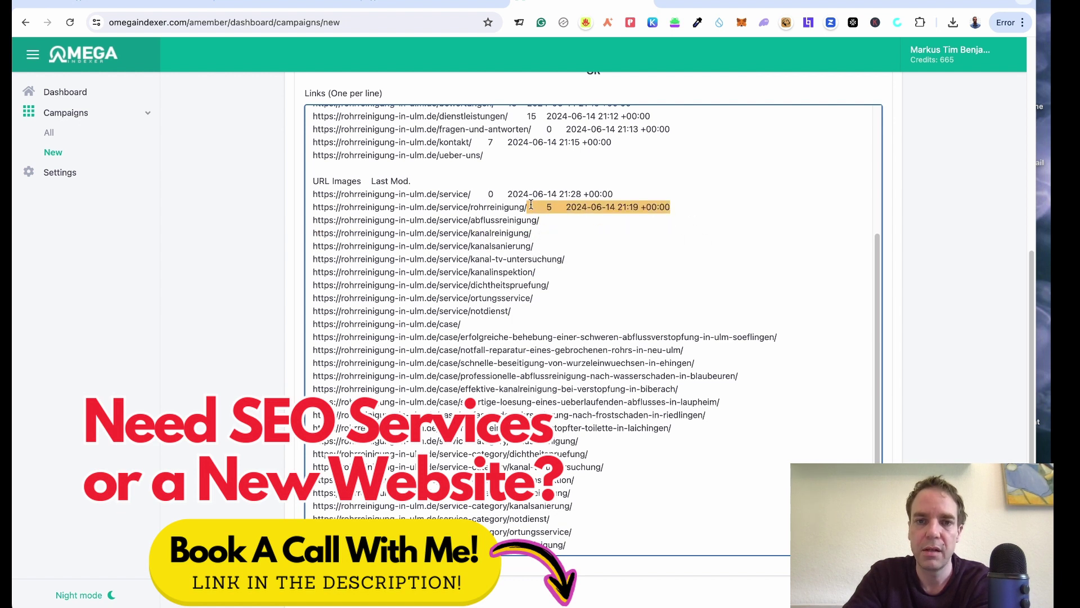
key(BackSpace)
Strip the trailing data from the main /service/ link and remove the header row and blank line above it.
drag(619, 193, 480, 193)
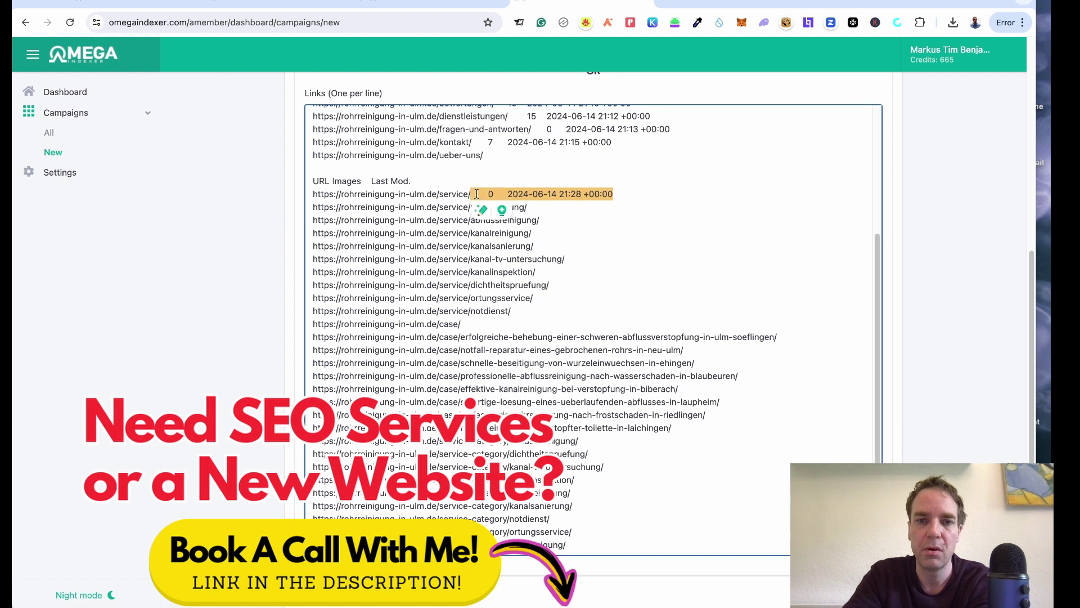
key(BackSpace)
drag(411, 181, 512, 158)
key(BackSpace)
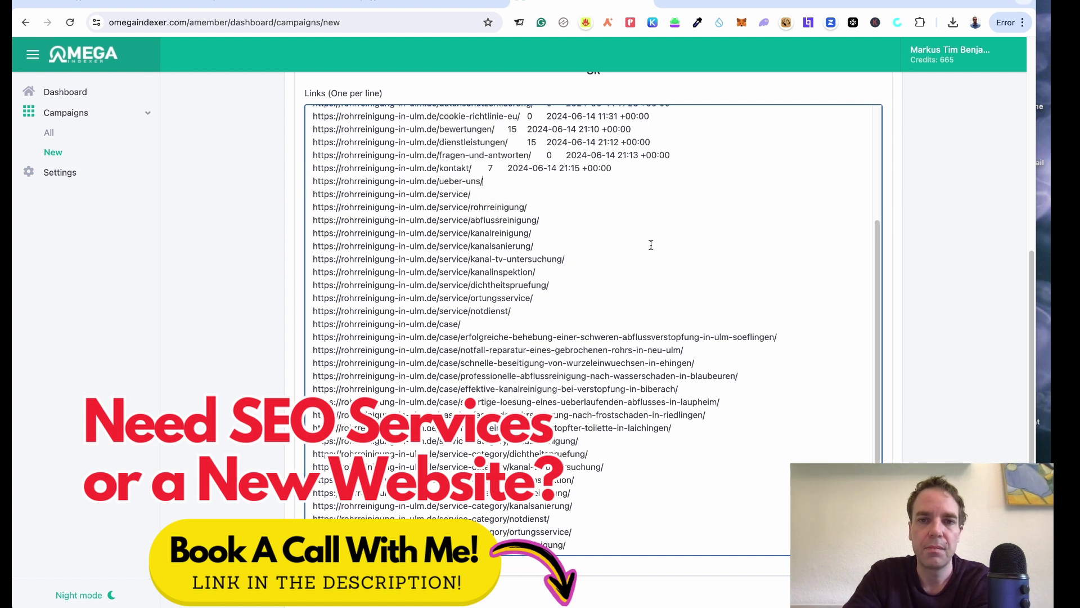
Delete the image counts and modification dates after the kontakt, fragen-und-antworten, dienstleistungen and bewertungen URLs.
scroll(651, 244, up, 3)
drag(612, 323, 473, 323)
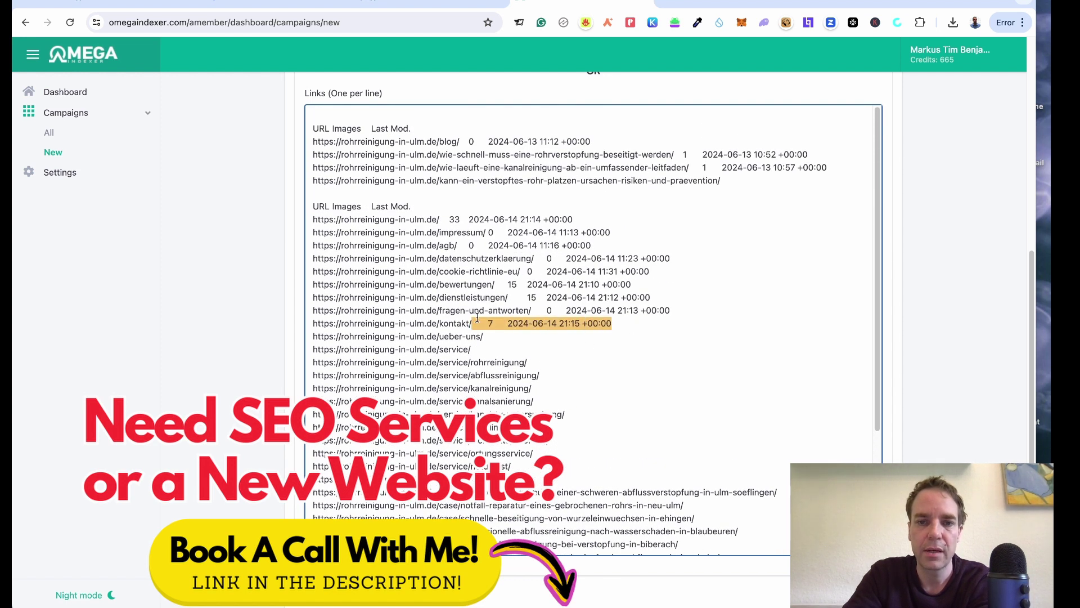
key(BackSpace)
drag(671, 311, 535, 311)
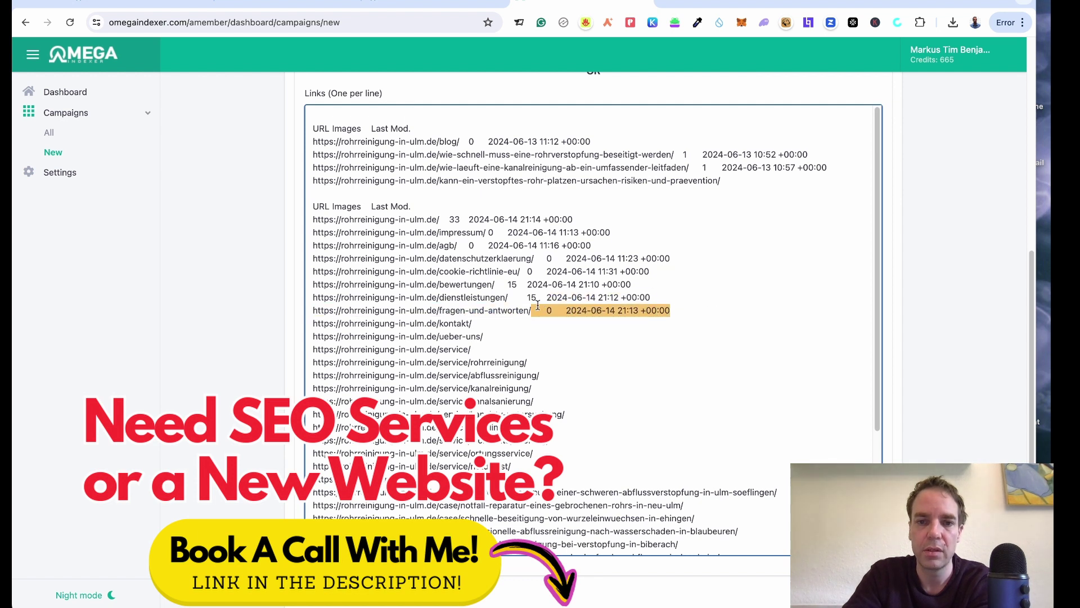
key(BackSpace)
drag(673, 297, 508, 308)
key(BackSpace)
drag(631, 284, 494, 288)
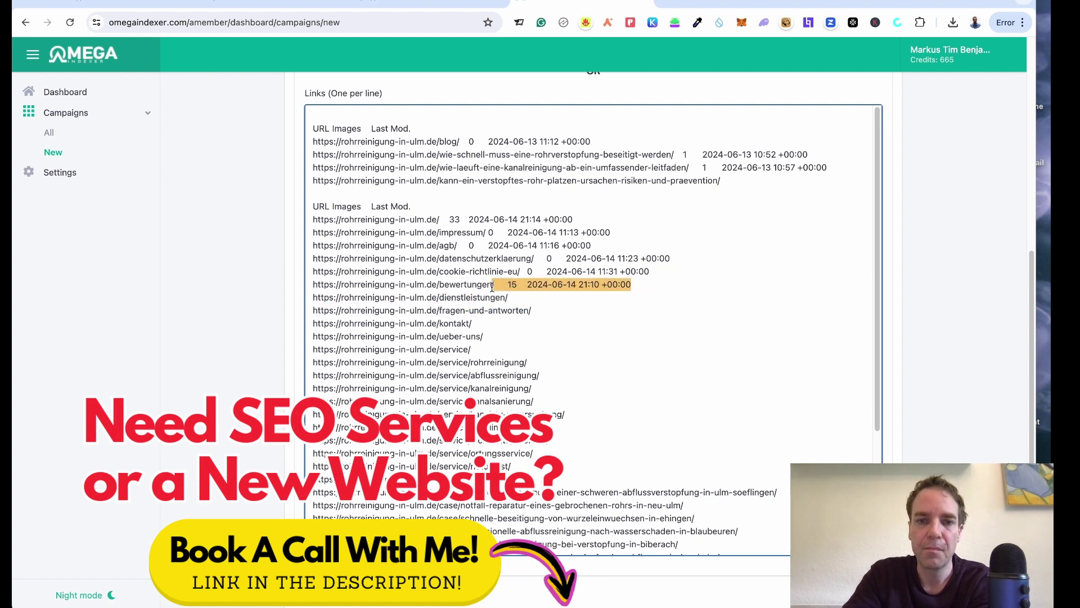
key(BackSpace)
Delete the trailing data after the cookie-richtlinie-eu, datenschutzerklaerung and agb URLs and try selecting the same data on the impressum line.
drag(650, 271, 520, 275)
key(BackSpace)
drag(701, 255, 534, 259)
key(BackSpace)
drag(610, 246, 459, 246)
key(BackSpace)
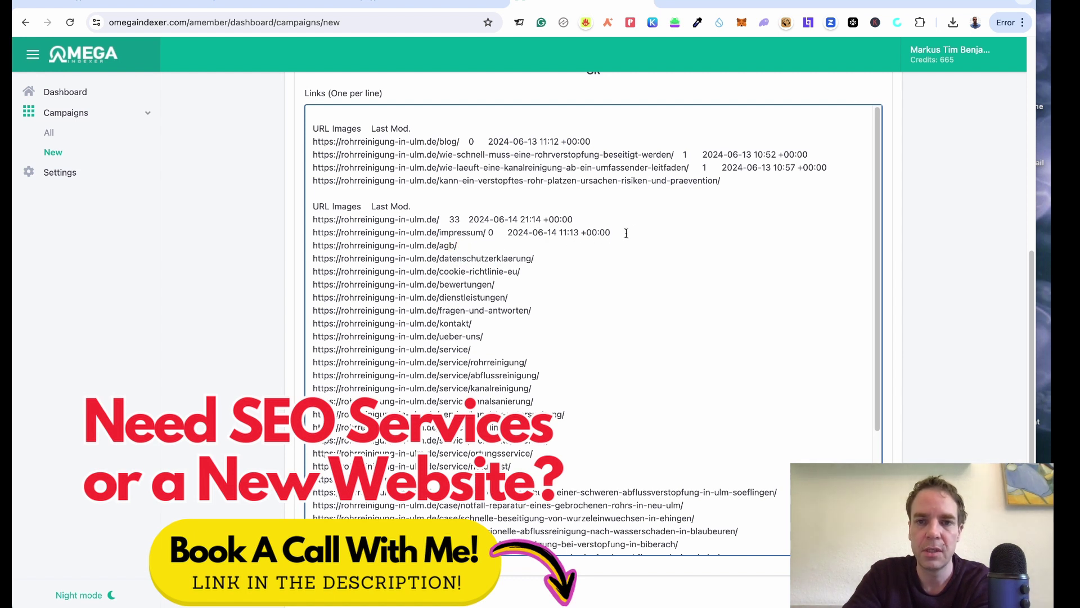
drag(625, 232, 542, 230)
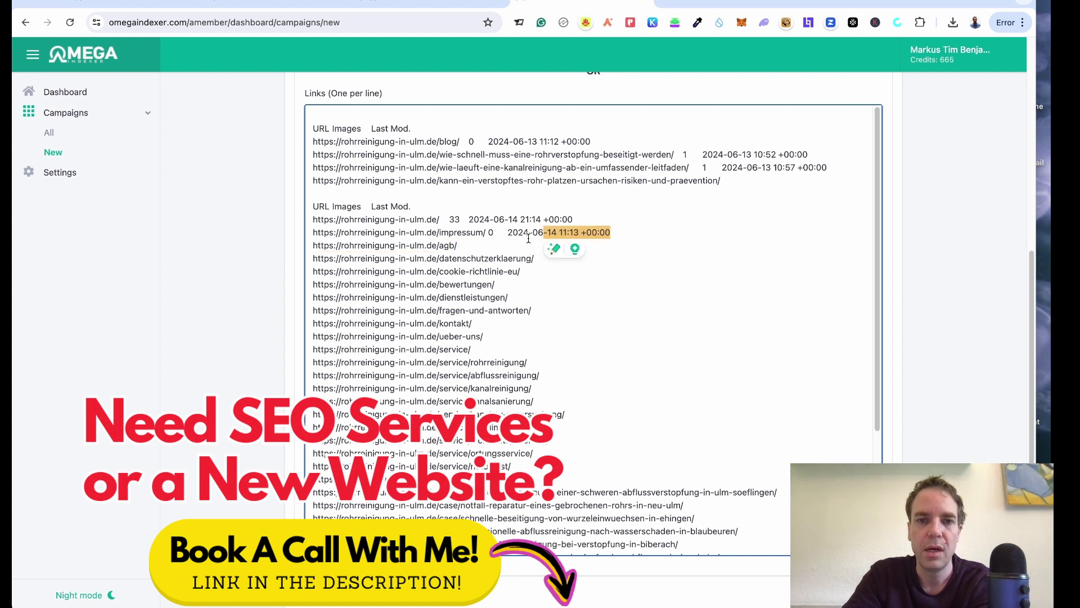
click(526, 235)
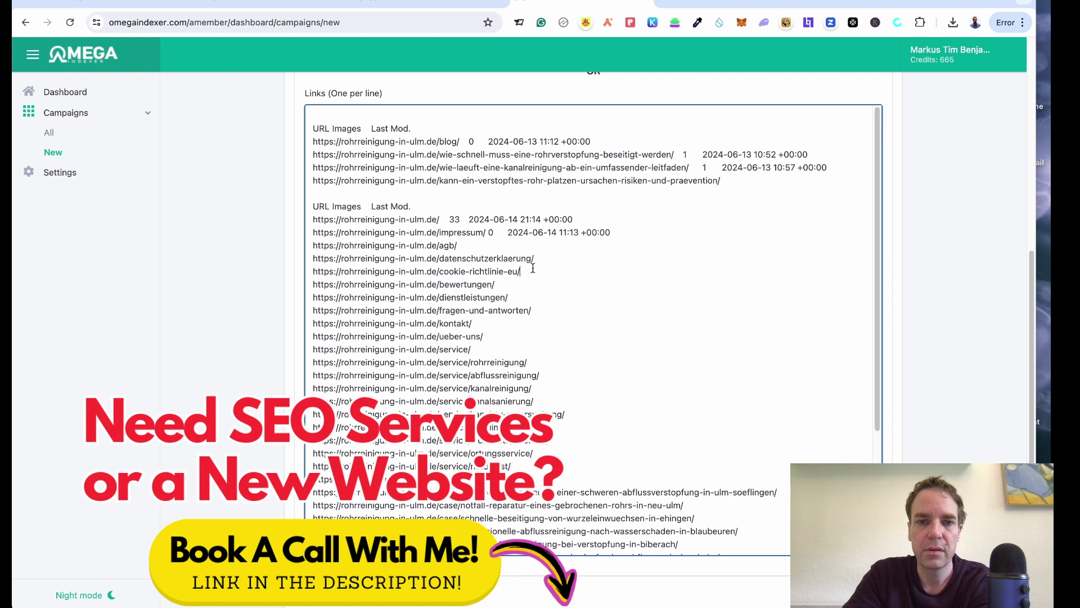
Remove the impressum, agb, datenschutzerklaerung and cookie-richtlinie-eu links from the list, along with the leftover empty line.
drag(528, 271, 314, 233)
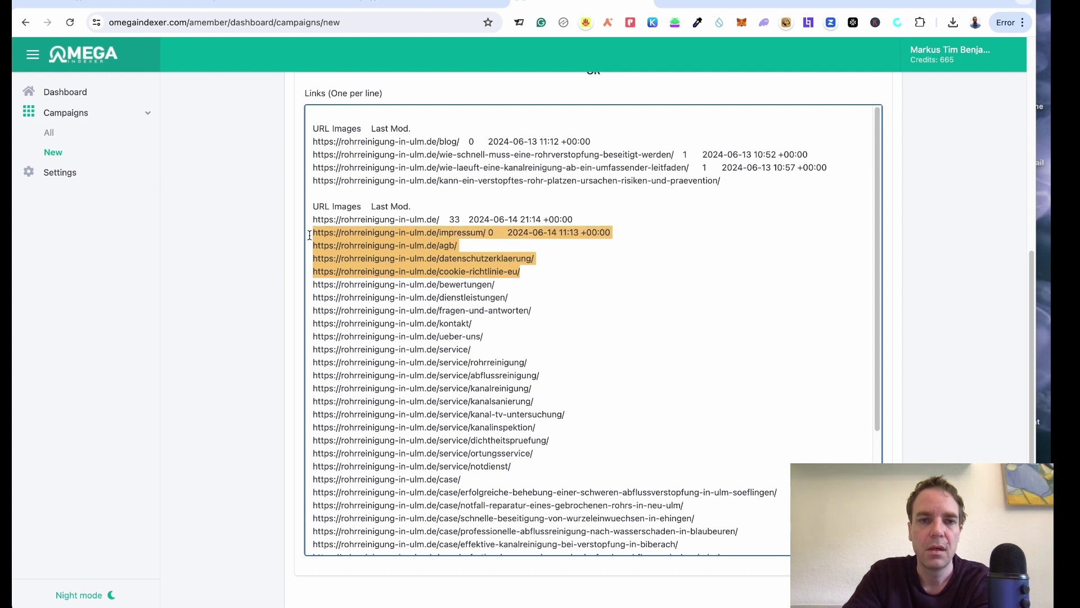
key(BackSpace)
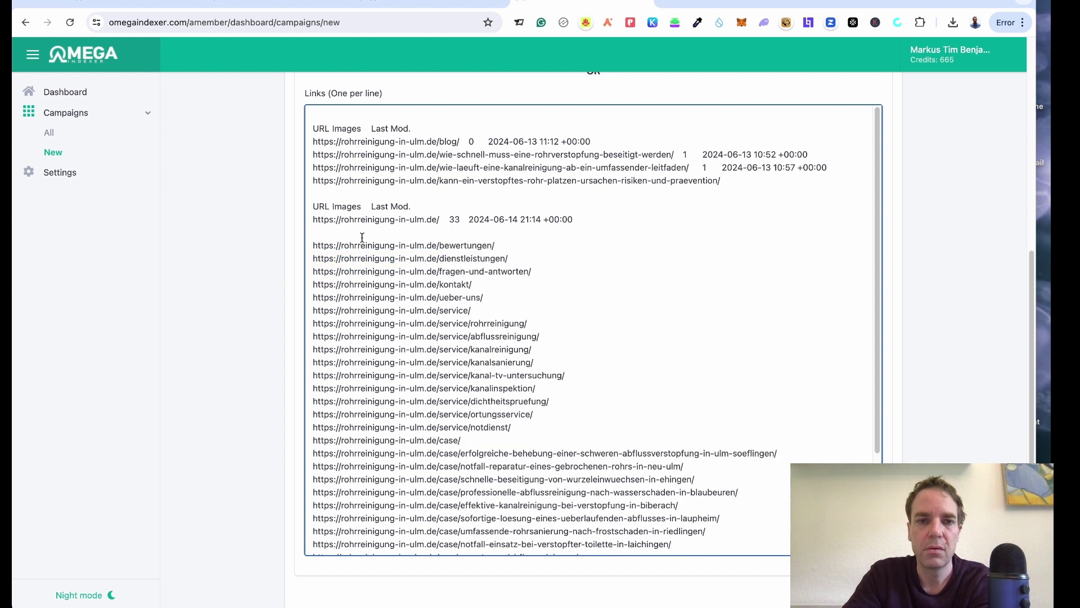
key(BackSpace)
Strip the trailing data from the homepage link and remove the header row and blank line above it.
drag(616, 222, 315, 191)
key(BackSpace)
key(BackSpace)
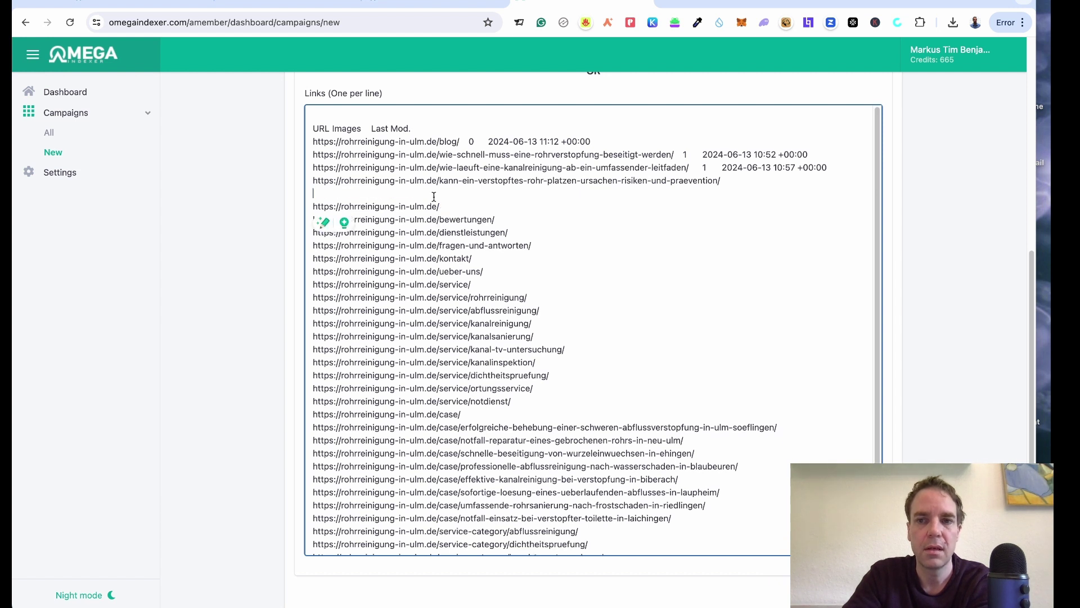
key(BackSpace)
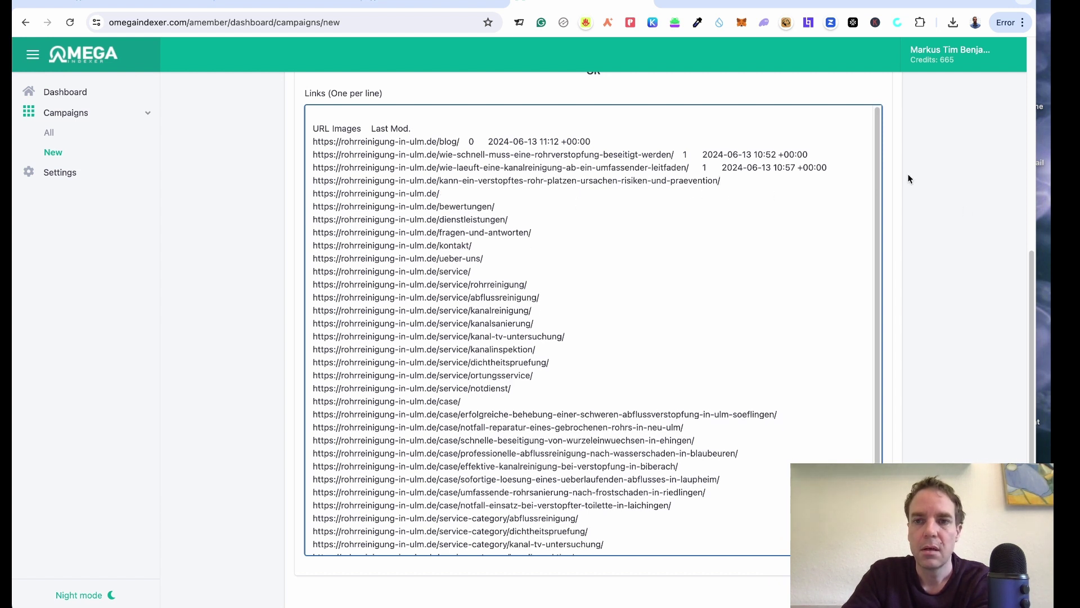
Delete the image counts and modification dates after the wie-laeuft-eine-kanalreinigung-ab and wie-schnell-muss-eine-rohrverstopfung article URLs.
drag(828, 168, 689, 168)
key(BackSpace)
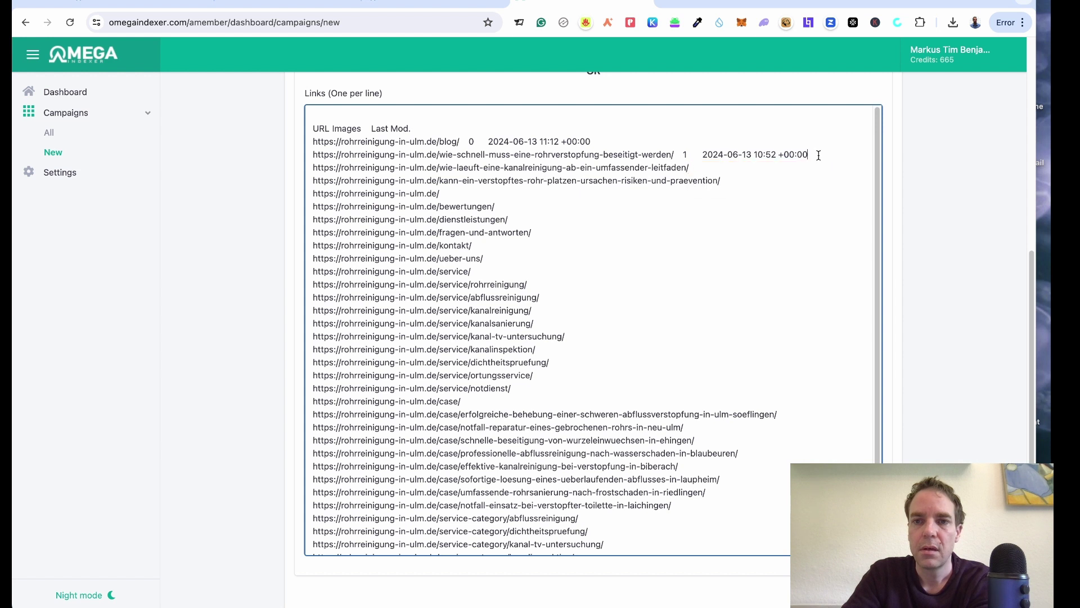
drag(817, 155, 674, 155)
key(BackSpace)
Strip the trailing data from the /blog/ link and remove the blank line and header row that start the list.
scroll(677, 302, up, 7)
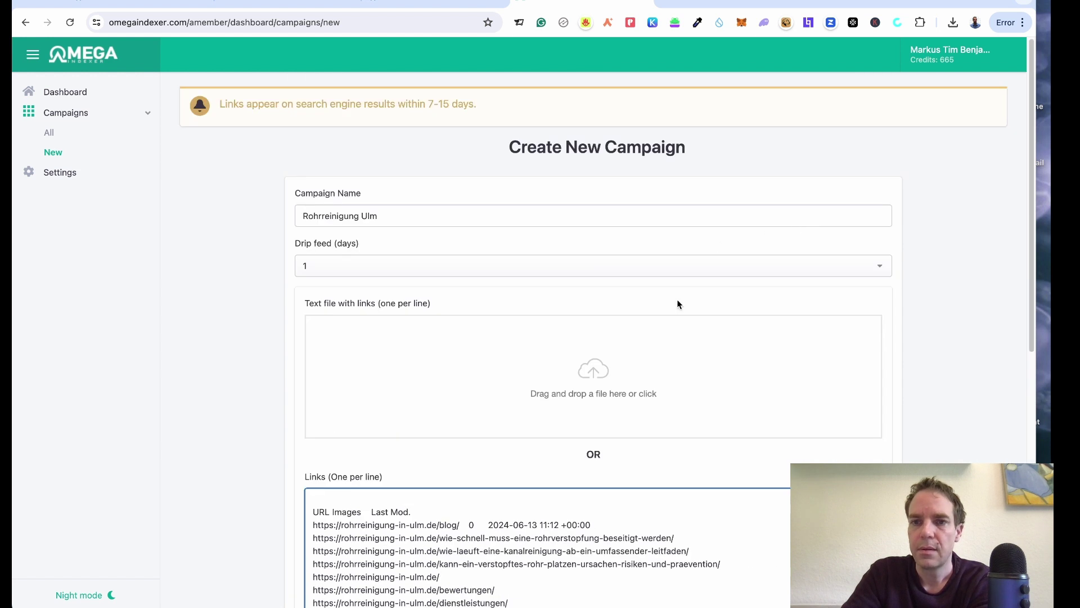
scroll(979, 298, down, 10)
scroll(951, 293, up, 7)
scroll(947, 292, down, 2)
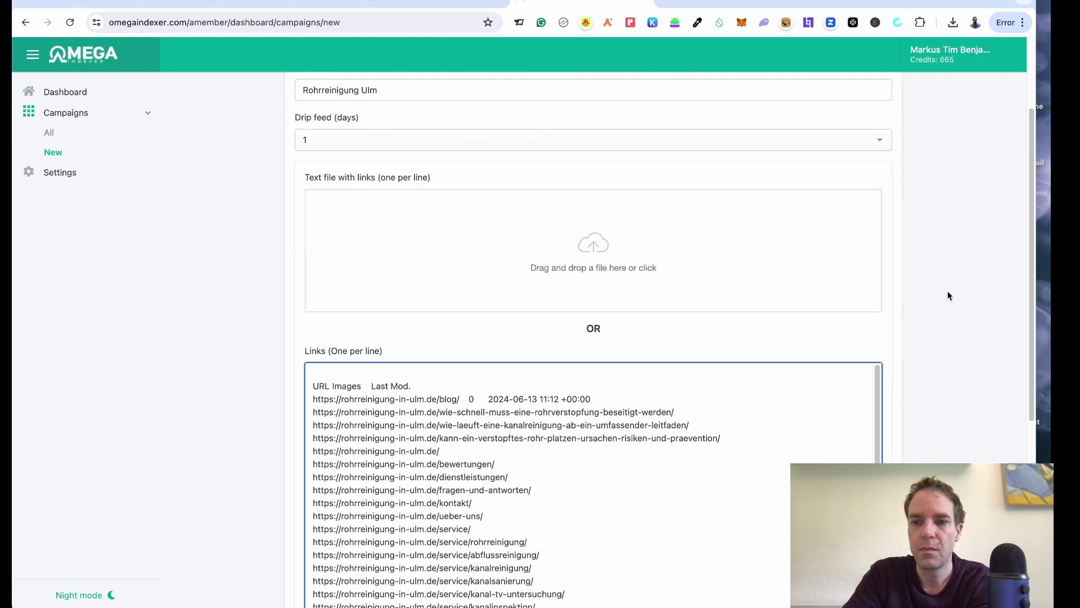
drag(592, 378, 459, 379)
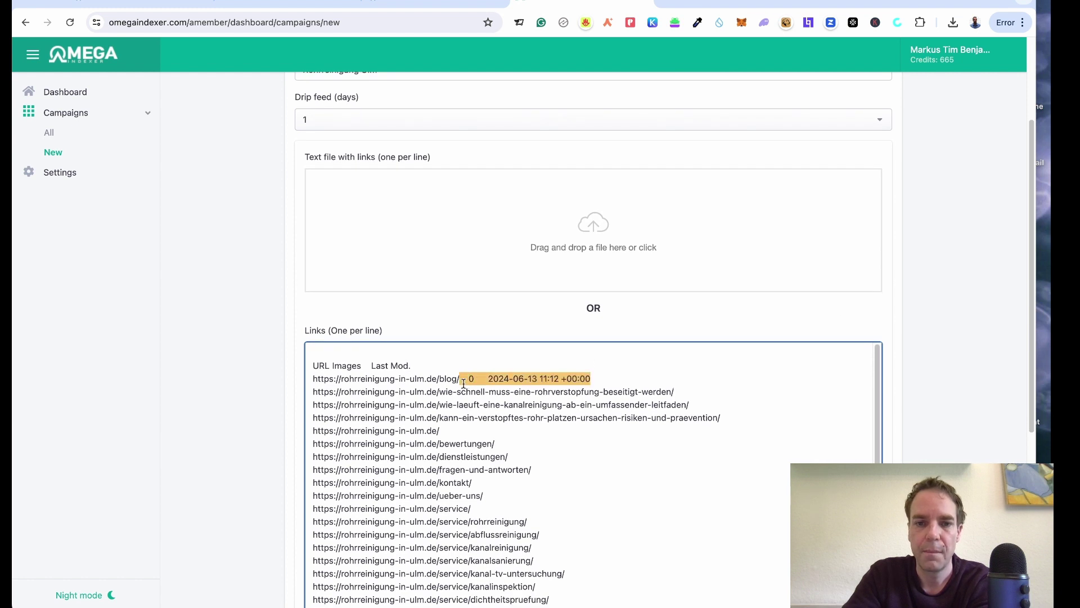
key(BackSpace)
drag(310, 378, 313, 351)
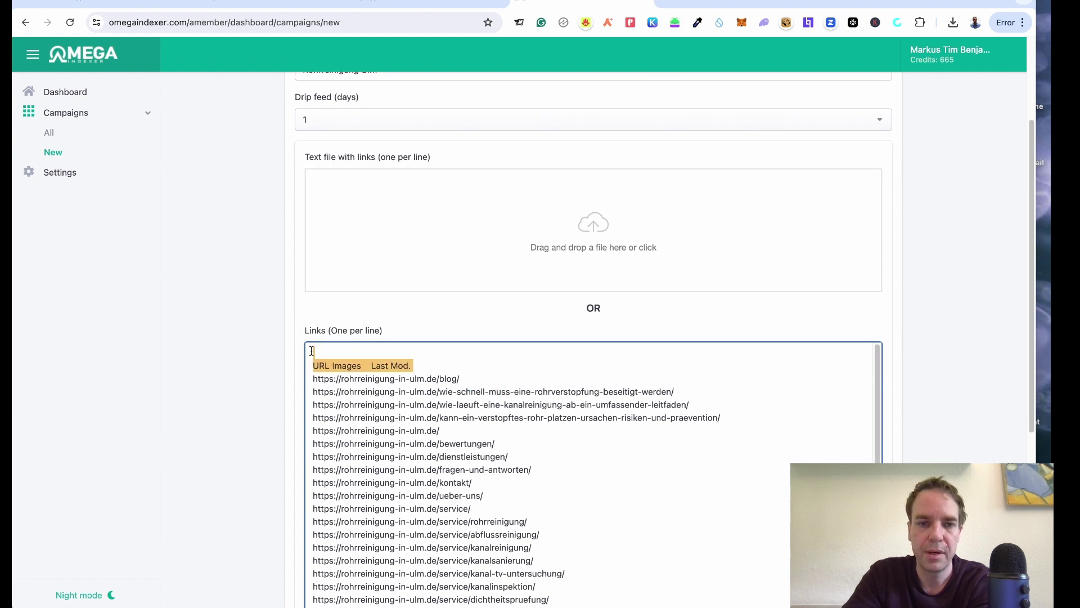
key(BackSpace)
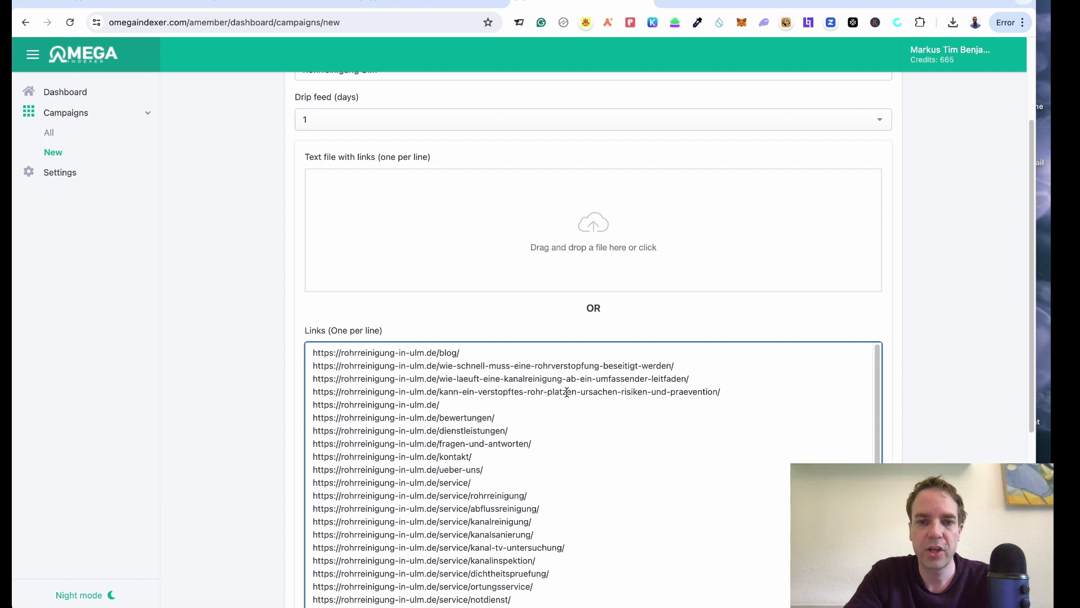
Review the campaign settings and check the whole cleaned link list from the blog URLs to the service-category URLs.
scroll(981, 372, down, 5)
scroll(979, 370, up, 8)
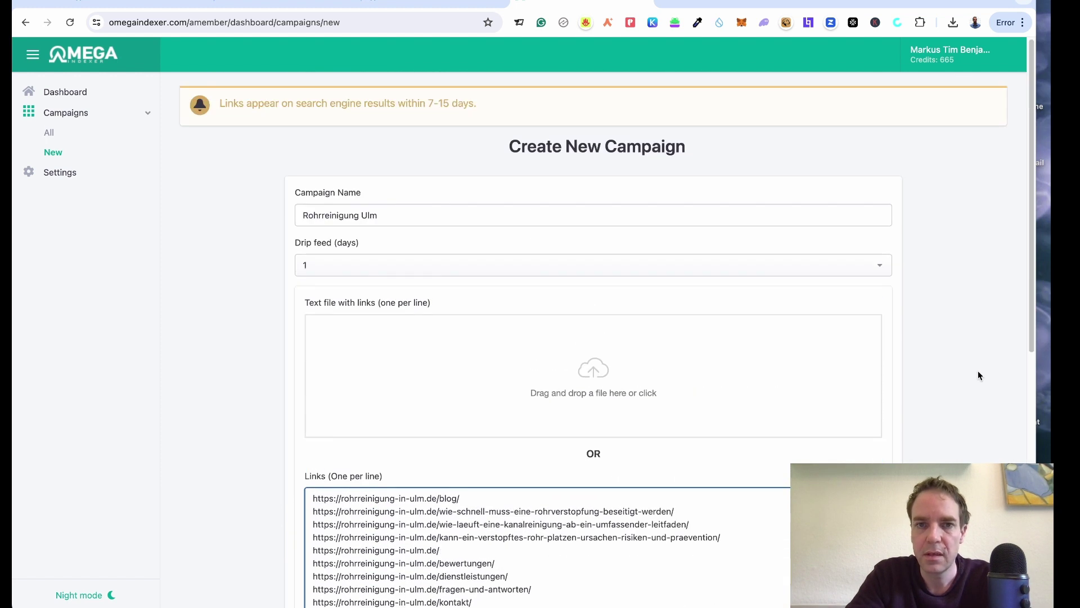
scroll(975, 368, down, 5)
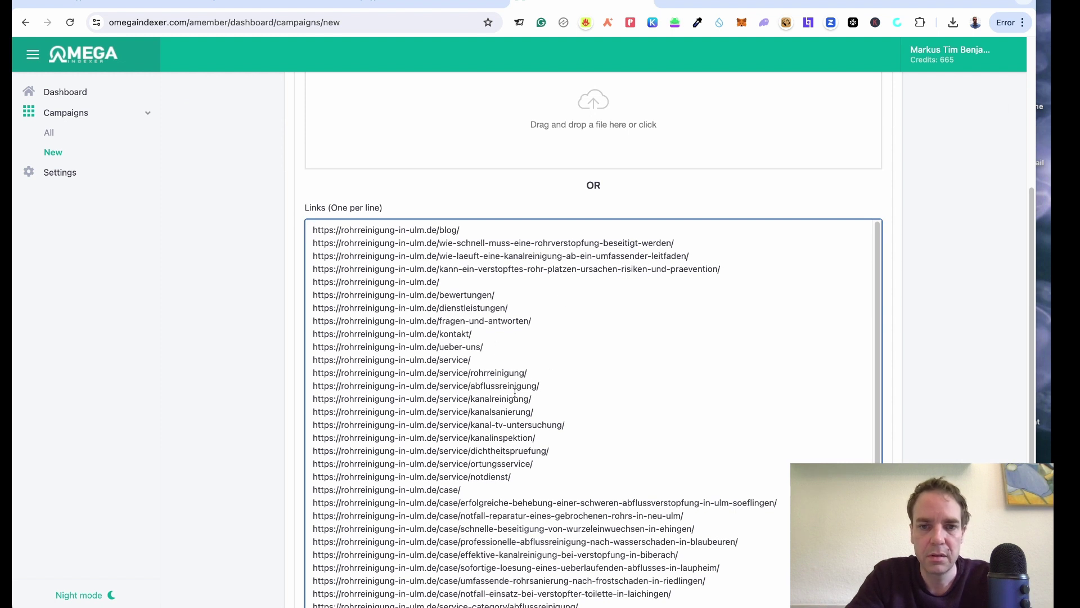
scroll(510, 416, down, 5)
scroll(525, 417, down, 3)
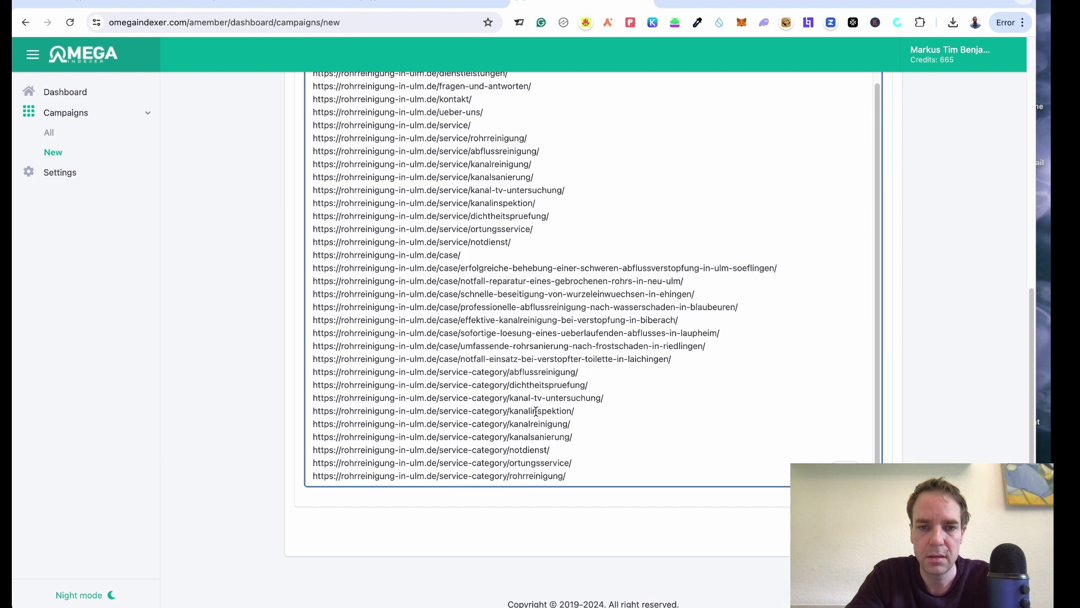
scroll(562, 439, up, 6)
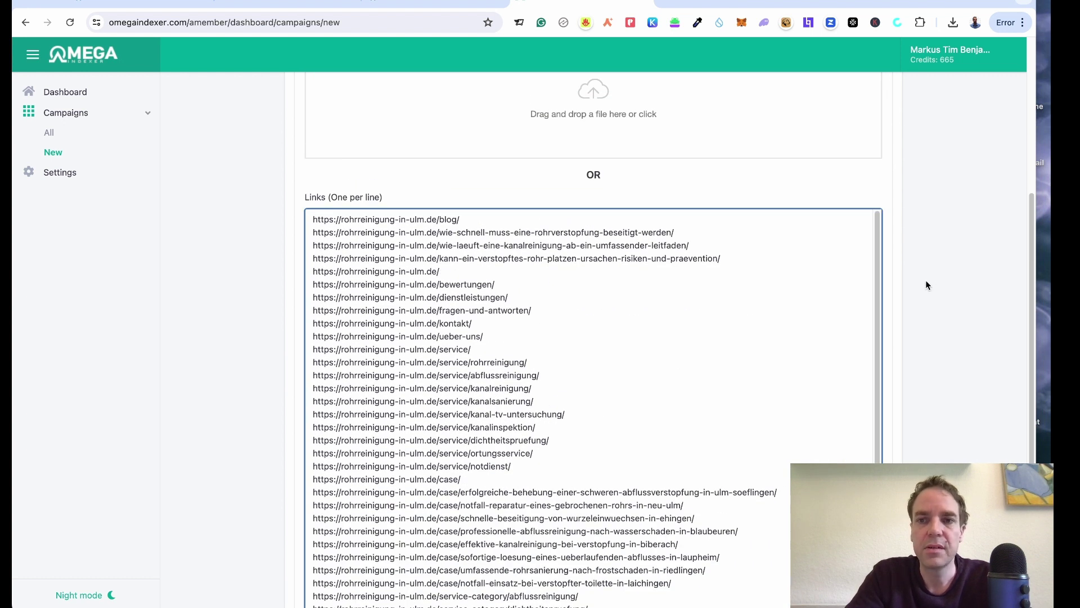
scroll(940, 289, up, 5)
scroll(940, 289, down, 3)
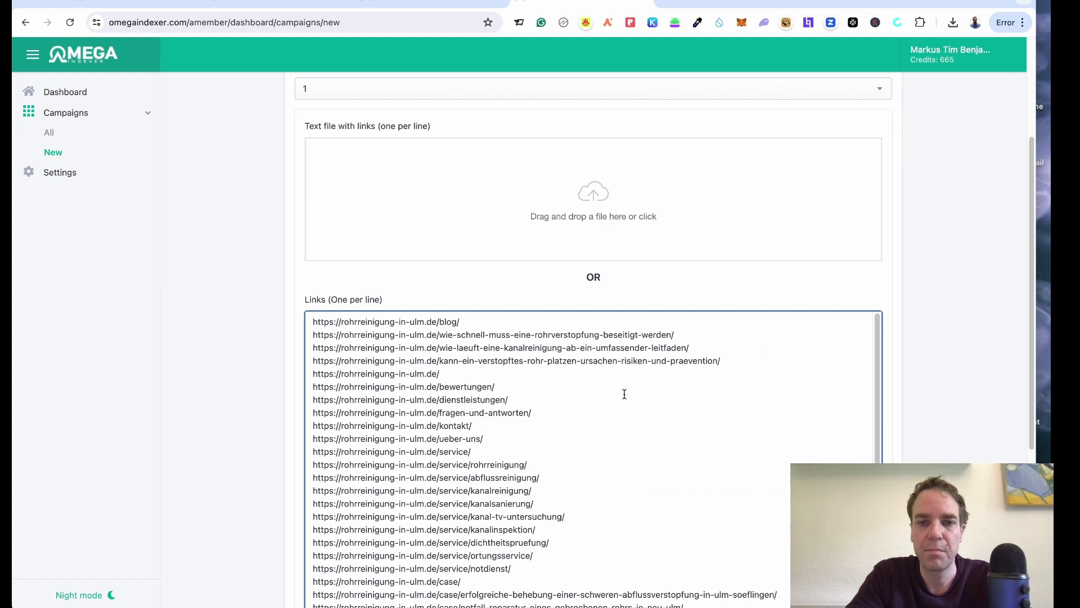
scroll(930, 379, down, 5)
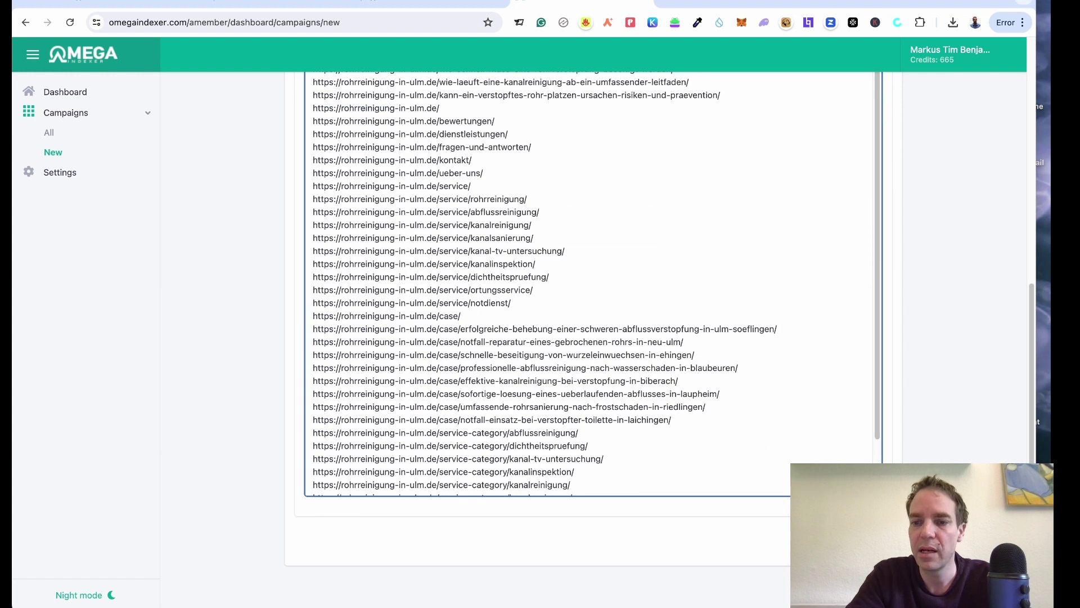
Submit the new Rohrreinigung Ulm campaign and open its list of links.
click(867, 540)
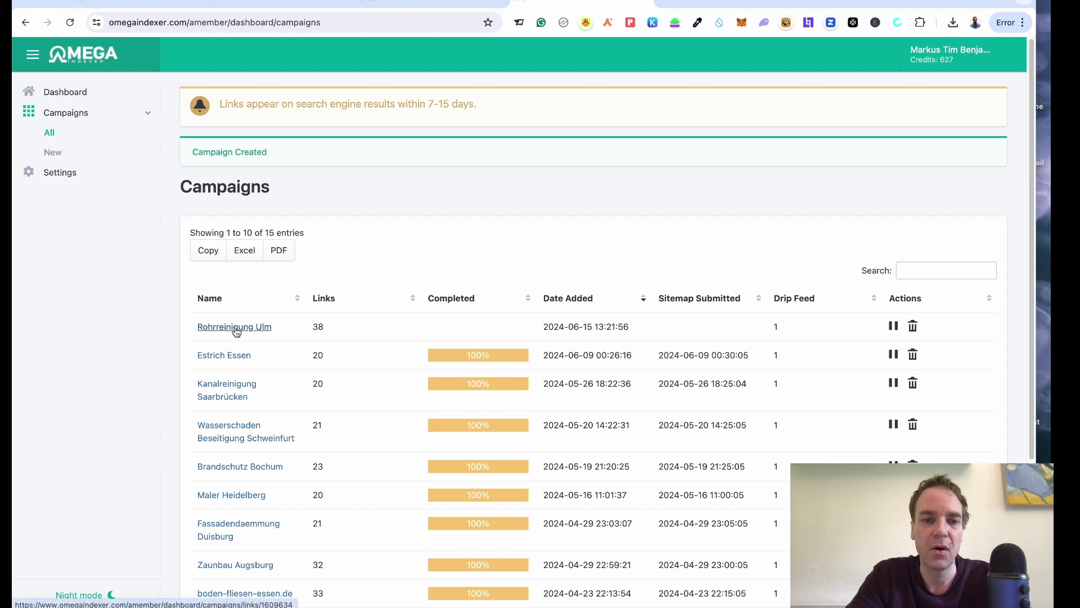
click(243, 328)
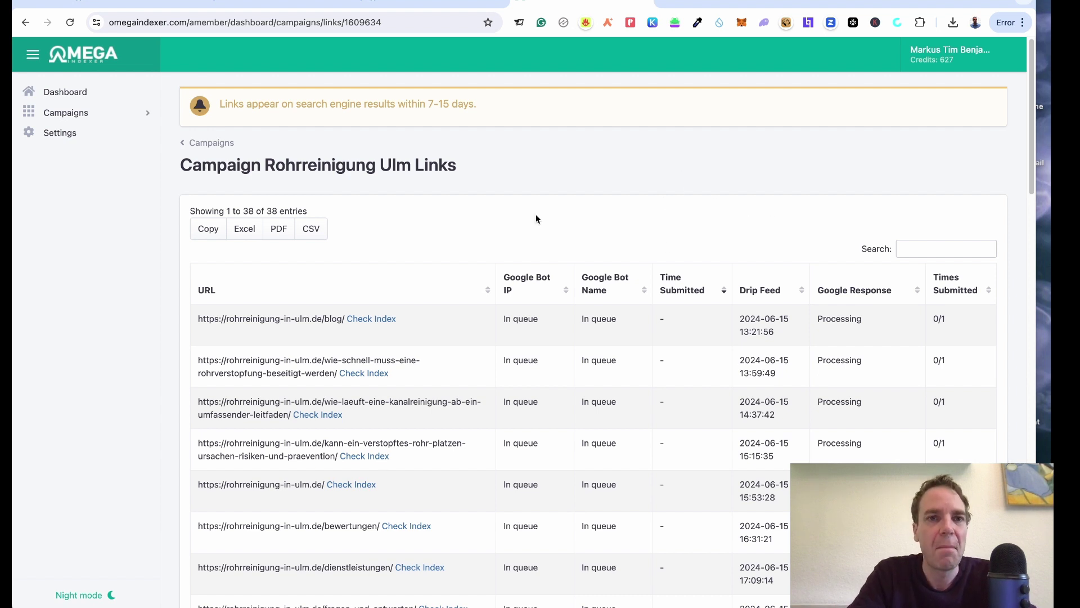
Switch to Google Search Console, activate the URL inspection field without entering anything, and open the site's Performance report.
click(249, 6)
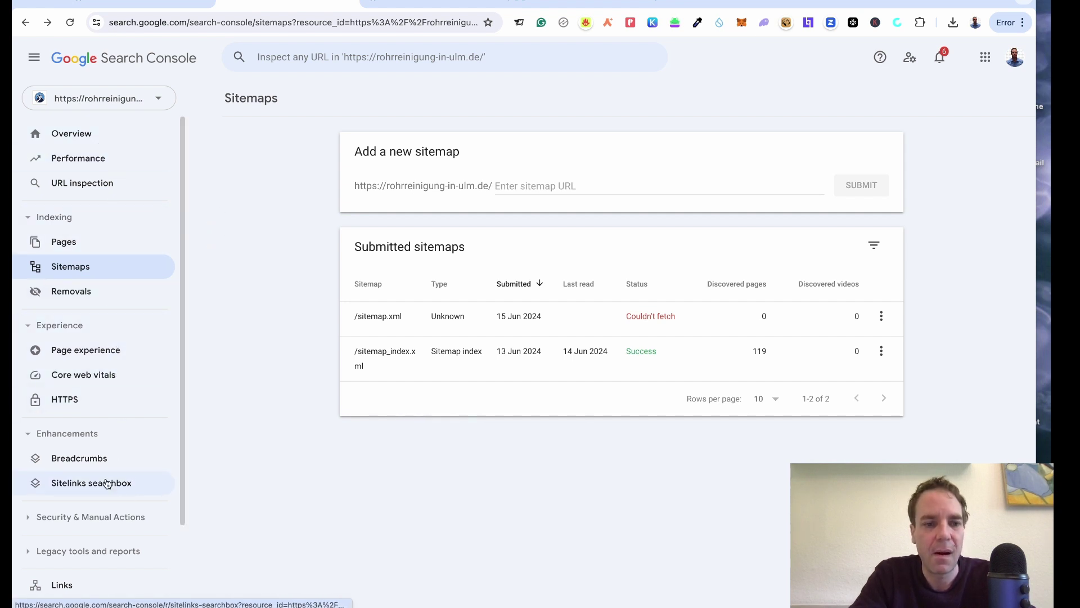
click(308, 56)
click(298, 167)
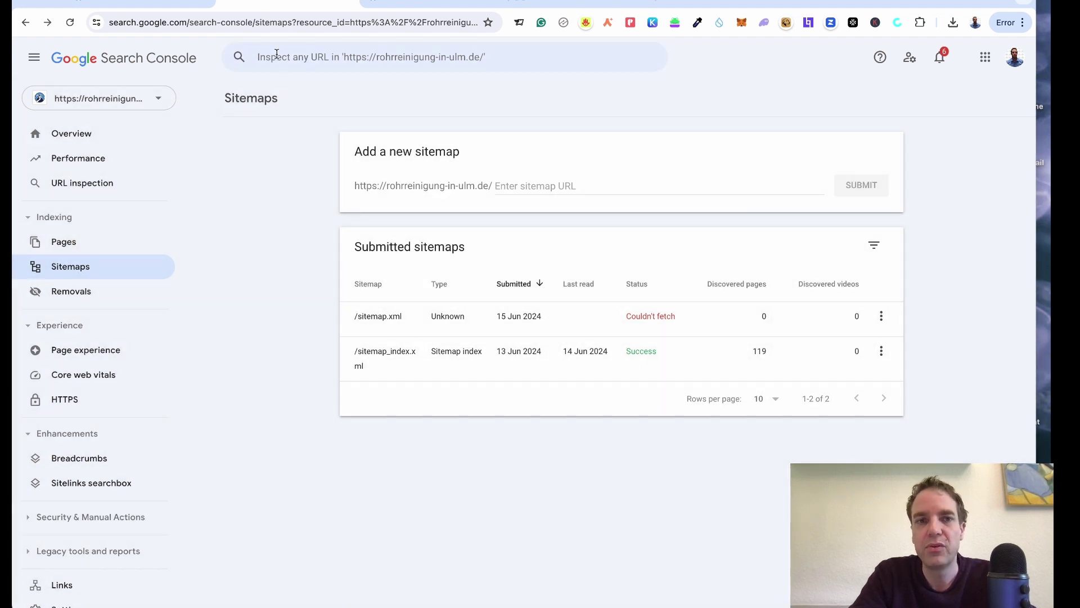
click(284, 61)
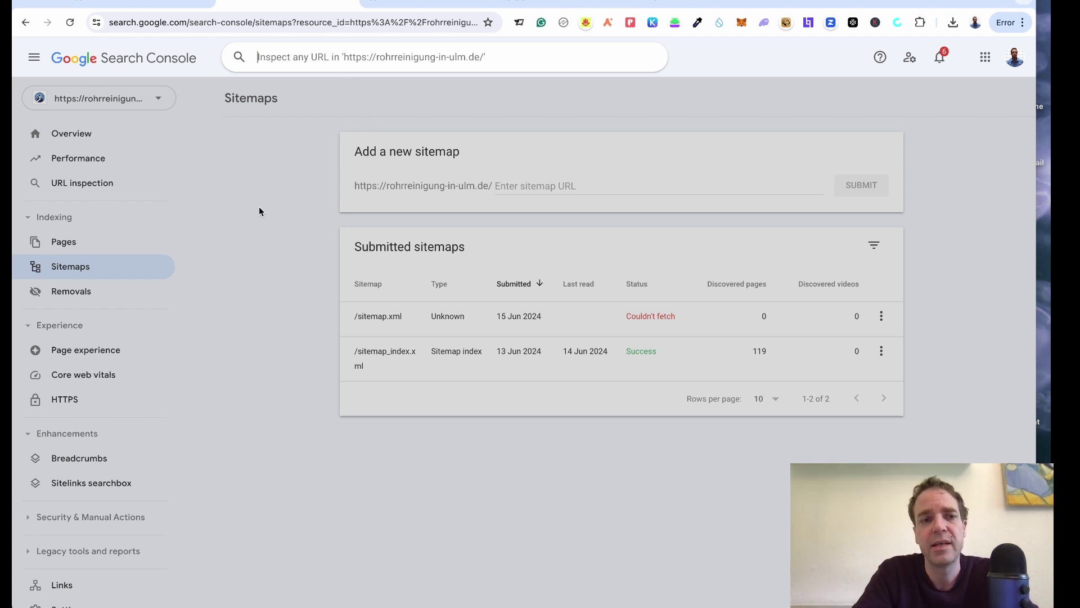
click(163, 243)
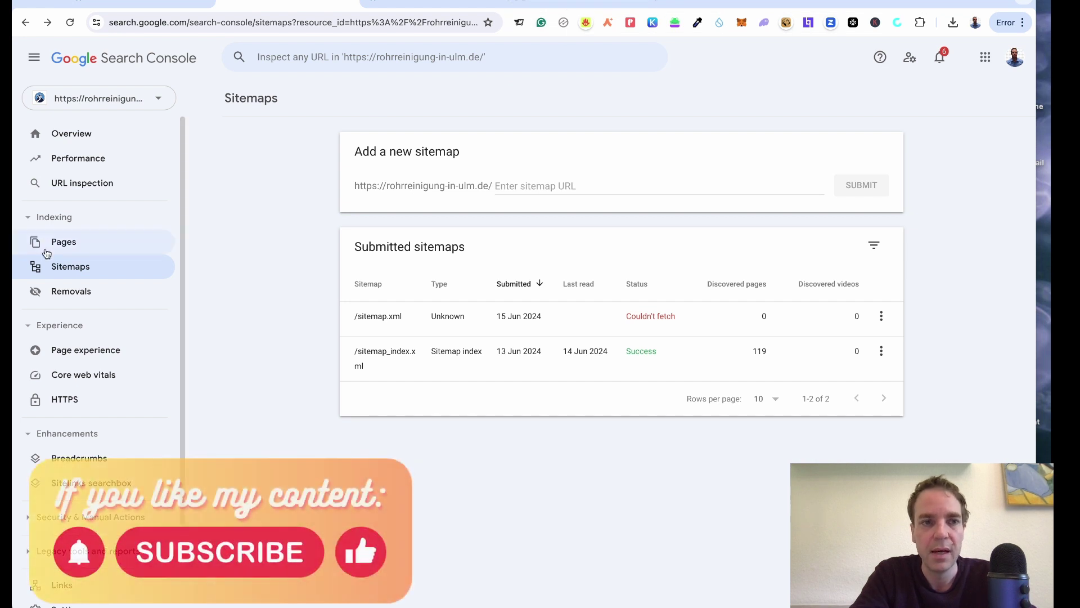
click(94, 164)
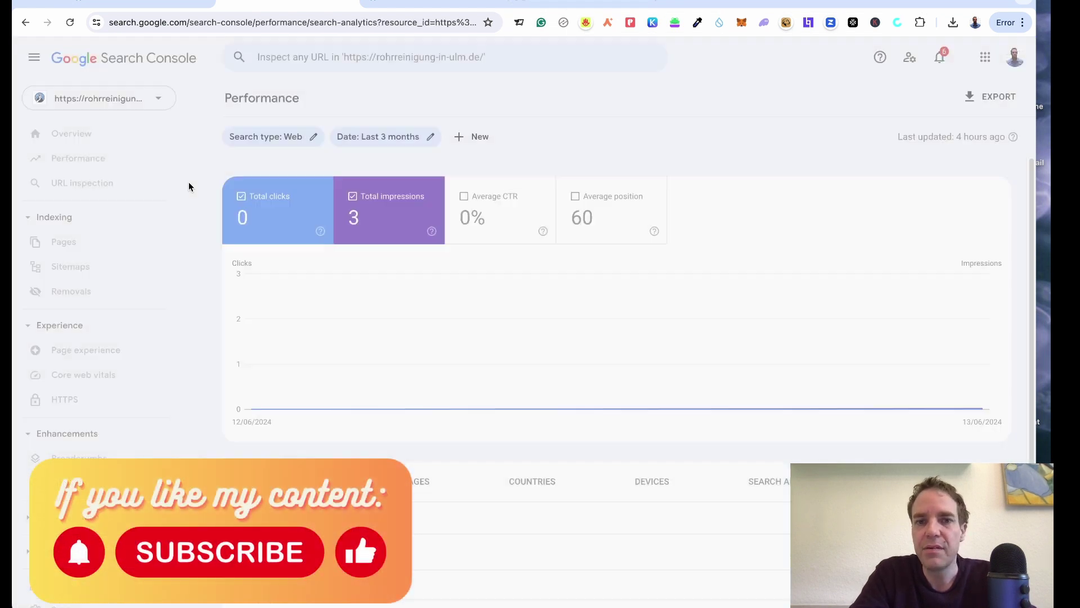